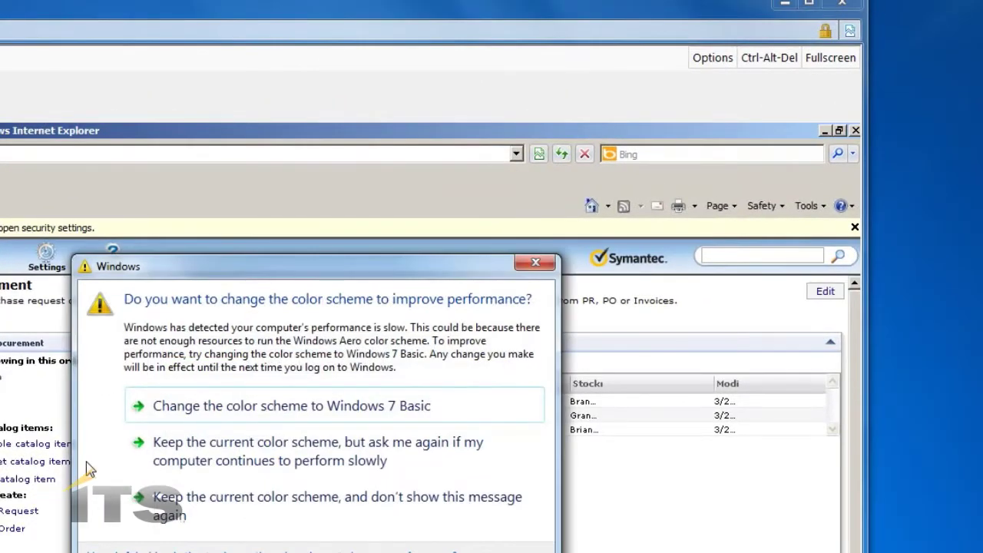
- Keep the current color scheme without further prompts, and start a new consumable catalog item named Power Strip
{"action": "left_click", "coordinate": [312, 515]}
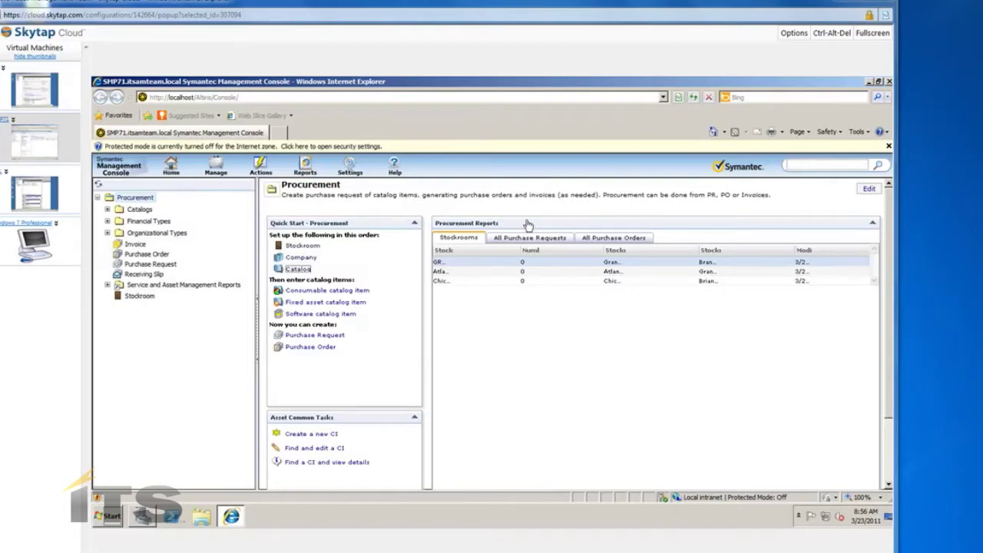
{"action": "left_click", "coordinate": [335, 292]}
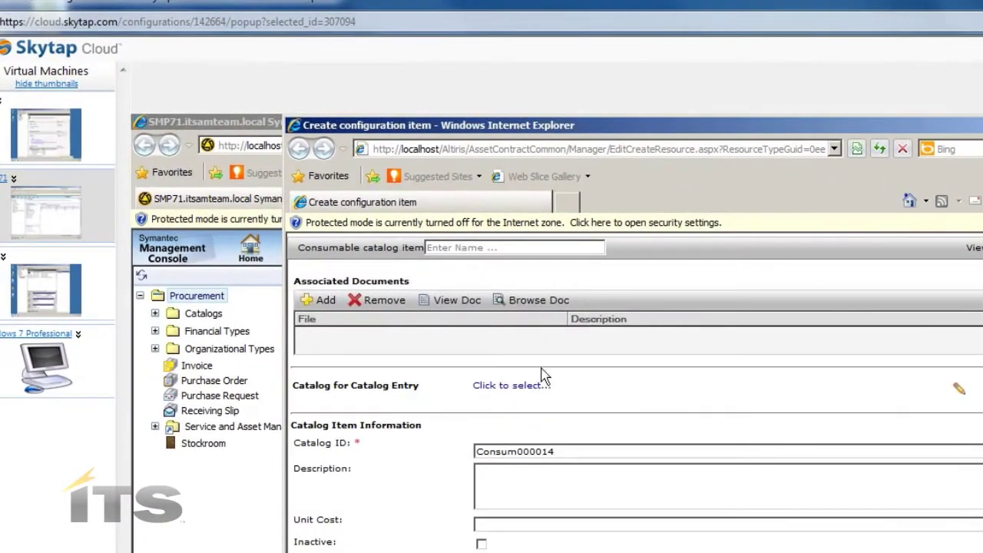
{"action": "left_click", "coordinate": [541, 247]}
{"action": "type", "text": "Power Strip"}
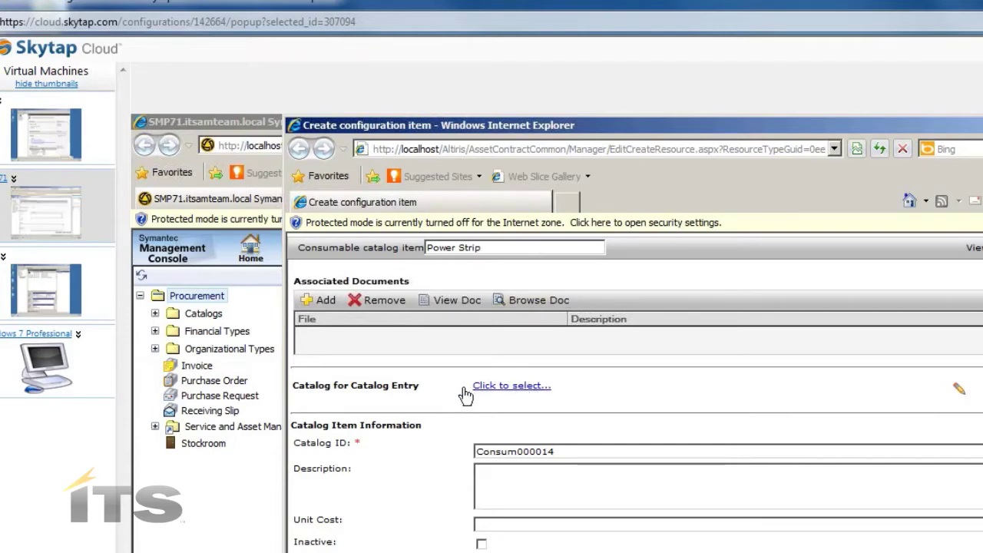
- Assign the Power Strip item to the ACME Company Catalog and set its manufacturer to APC
{"action": "left_click", "coordinate": [510, 385]}
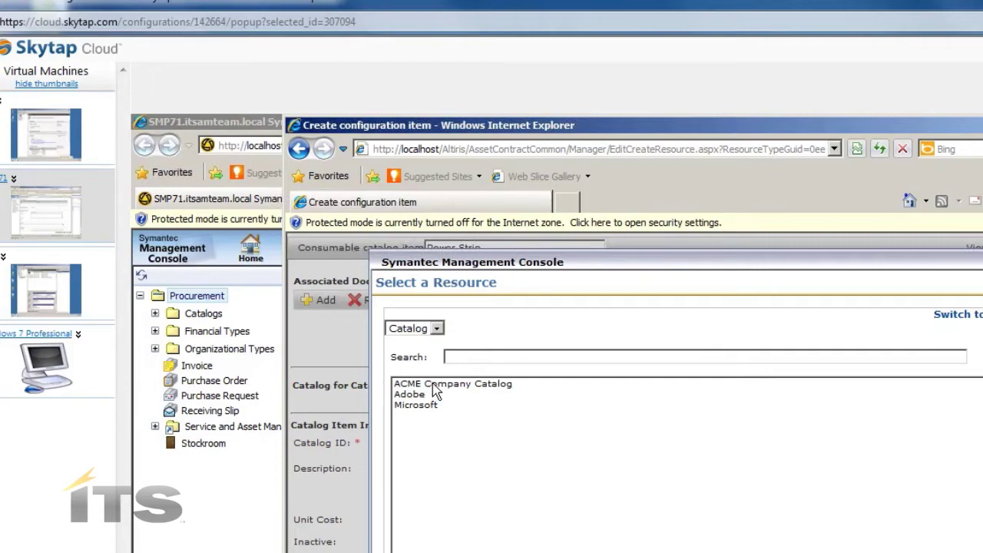
{"action": "left_click", "coordinate": [432, 384]}
{"action": "double_click", "coordinate": [433, 384]}
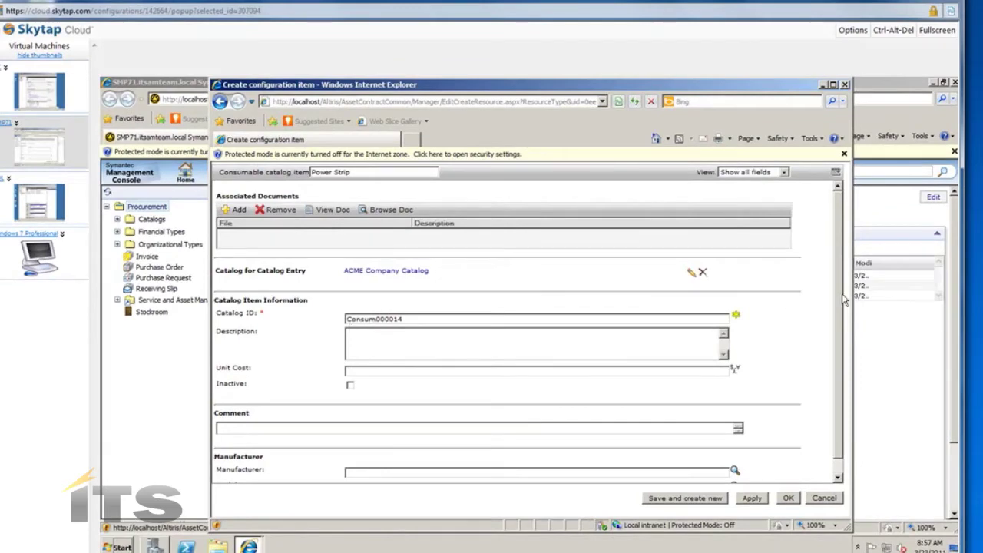
{"action": "scroll", "coordinate": [843, 300], "scroll_direction": "down", "scroll_amount": 1}
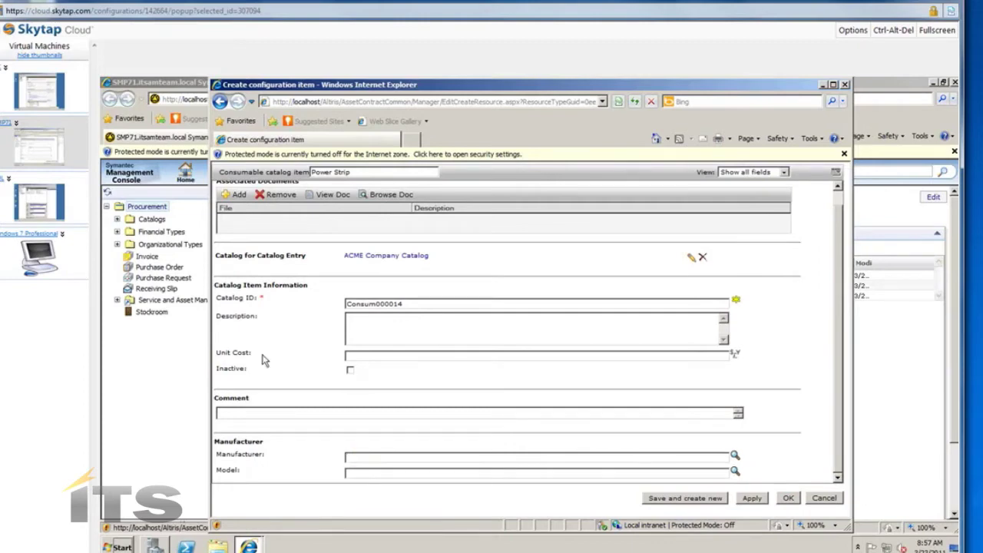
{"action": "type", "text": "APC"}
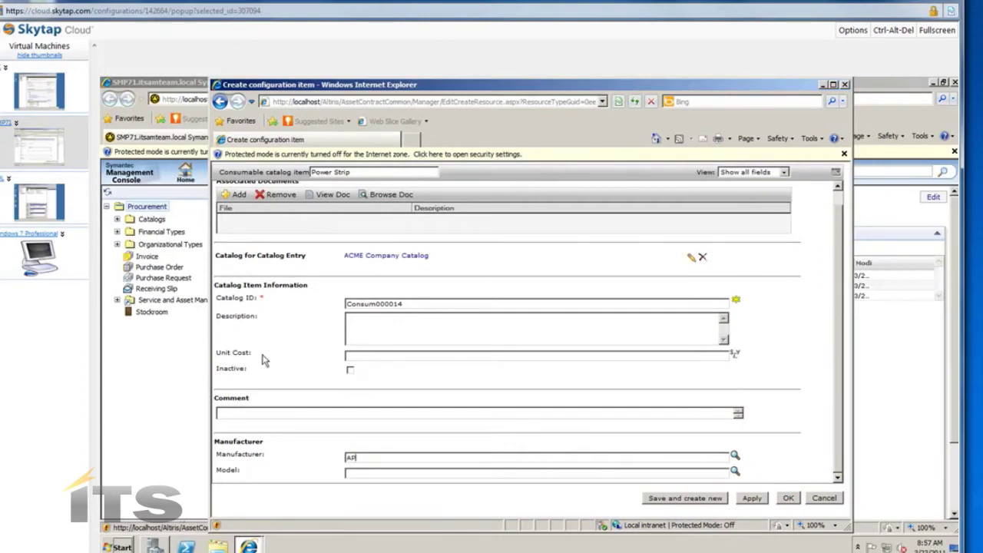
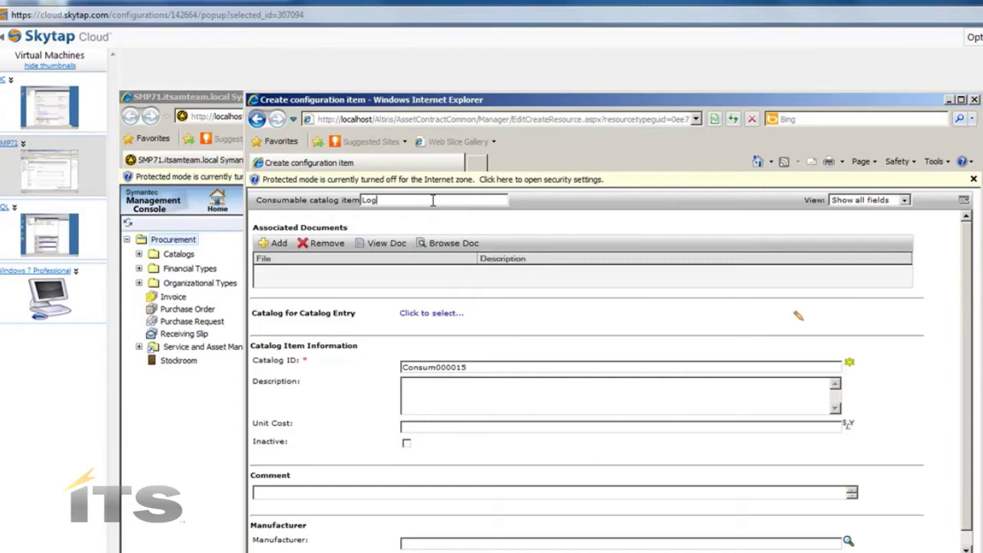
- Name the new consumable catalog item Logitech Mouse and assign it to the ACME Company Catalog
{"action": "type", "text": "h Mouse"}
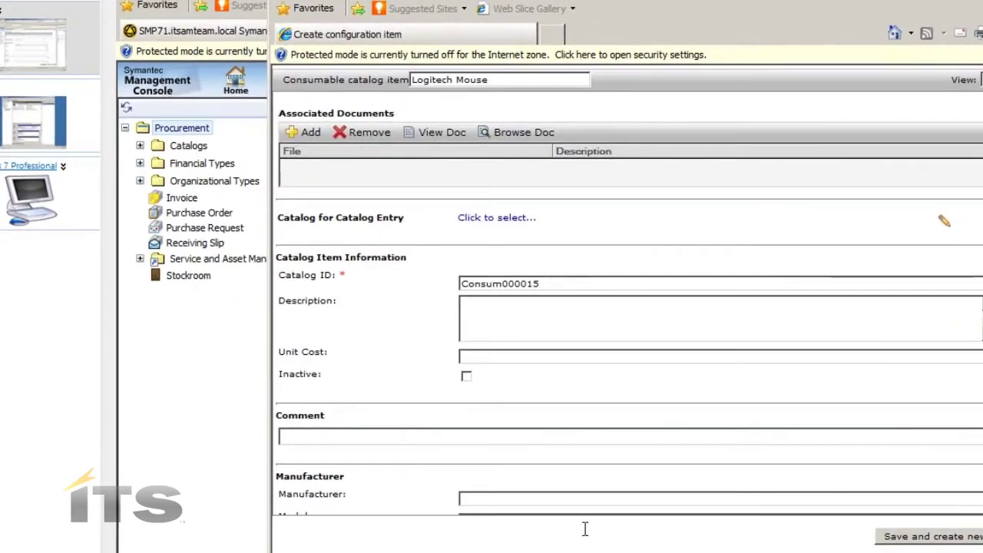
{"action": "left_click", "coordinate": [469, 219]}
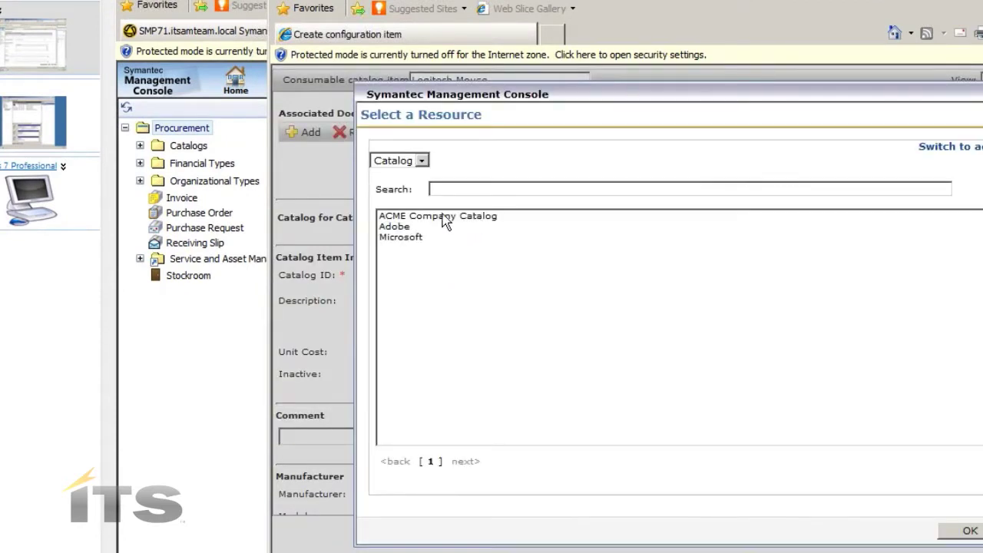
{"action": "left_click", "coordinate": [443, 219]}
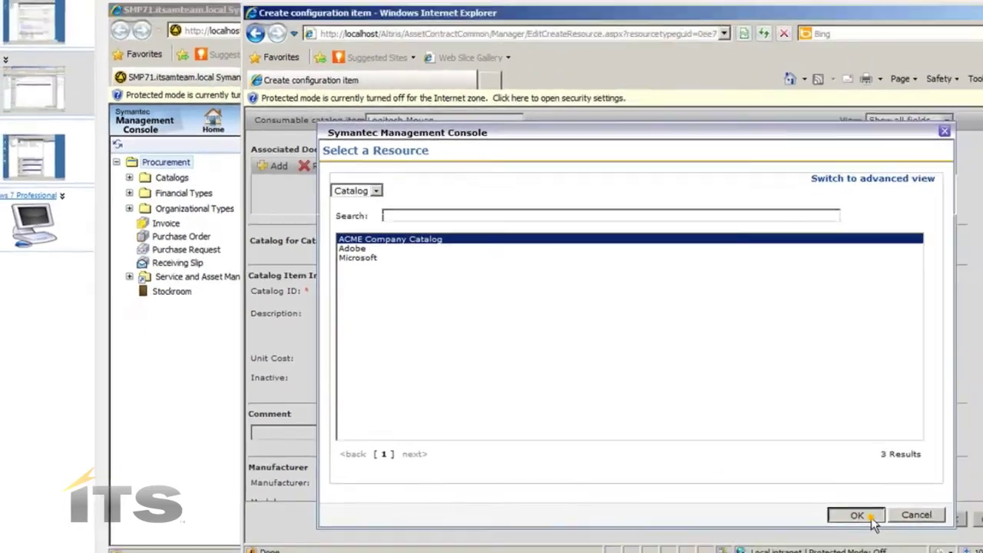
{"action": "left_click", "coordinate": [970, 531]}
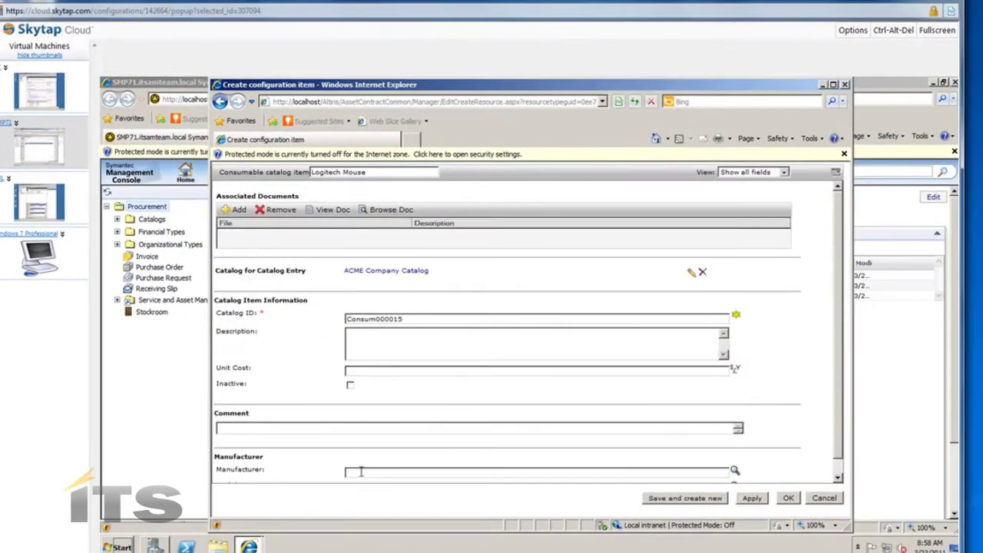
- Set the mouse's manufacturer to Logitech and model to Wireless-12345, then save it and start another item
{"action": "type", "text": "Logitech"}
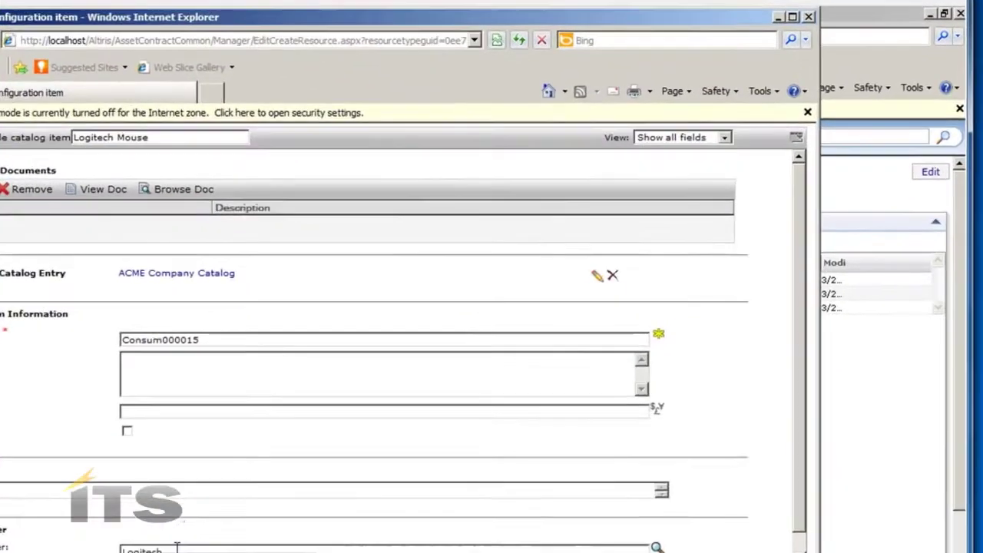
{"action": "left_click", "coordinate": [797, 544]}
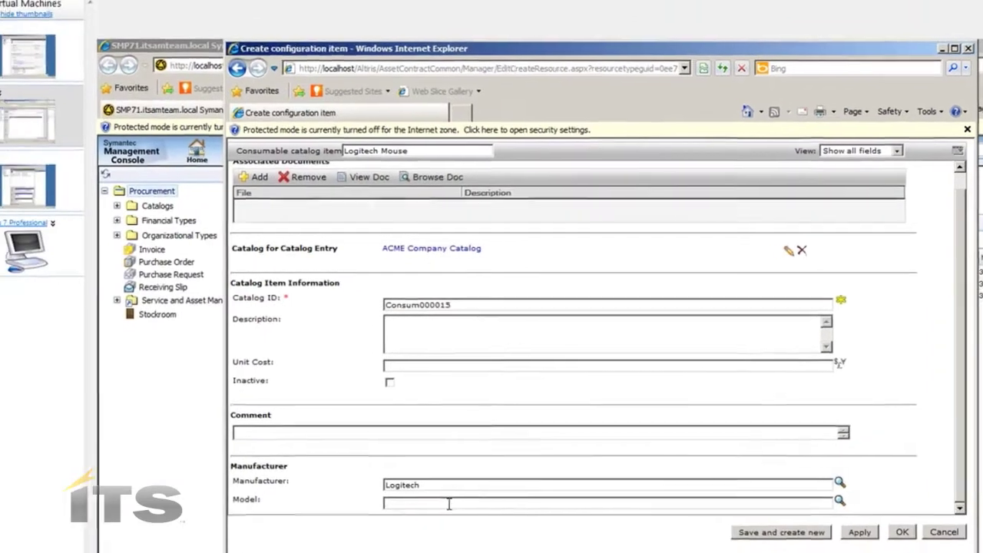
{"action": "left_click", "coordinate": [449, 503]}
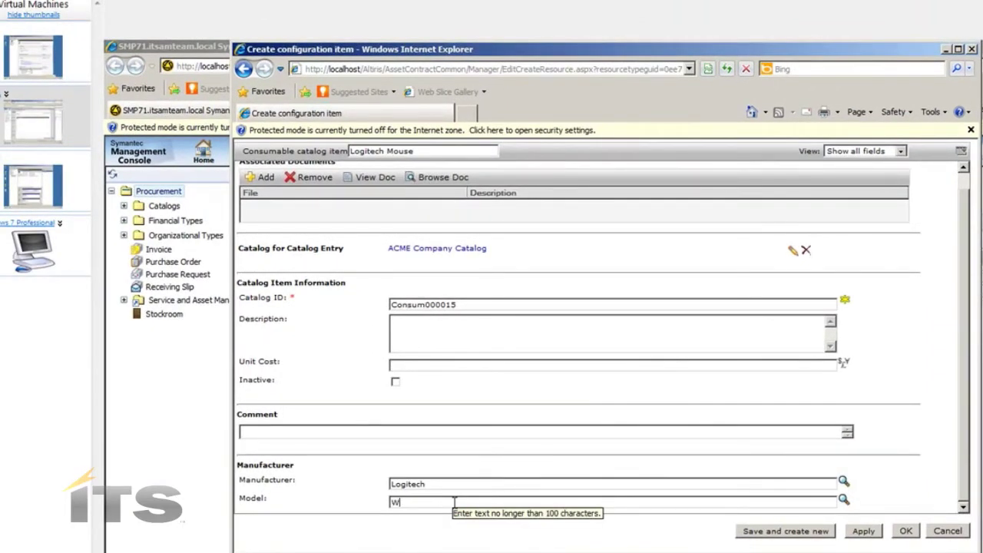
{"action": "type", "text": "ireless"}
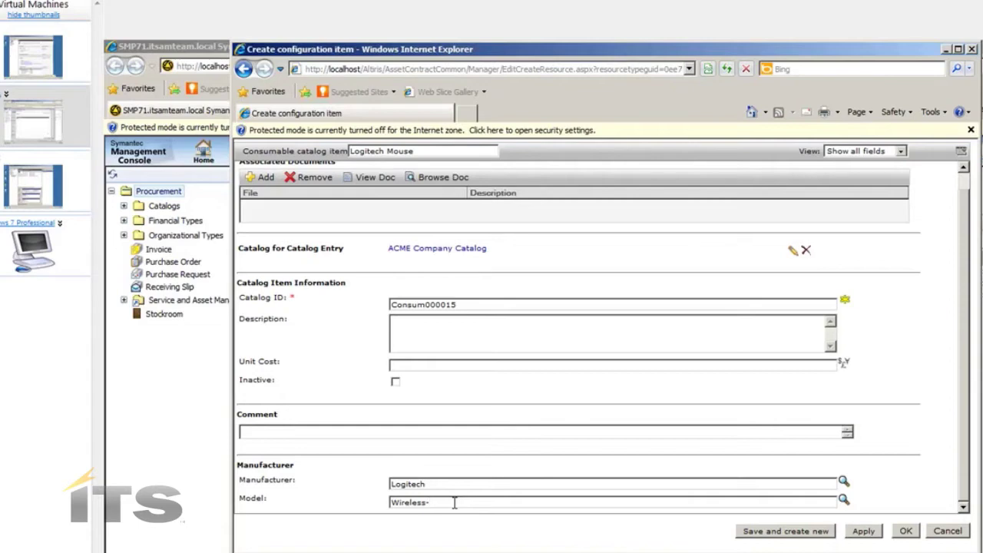
{"action": "type", "text": "-12345"}
{"action": "left_click", "coordinate": [796, 538]}
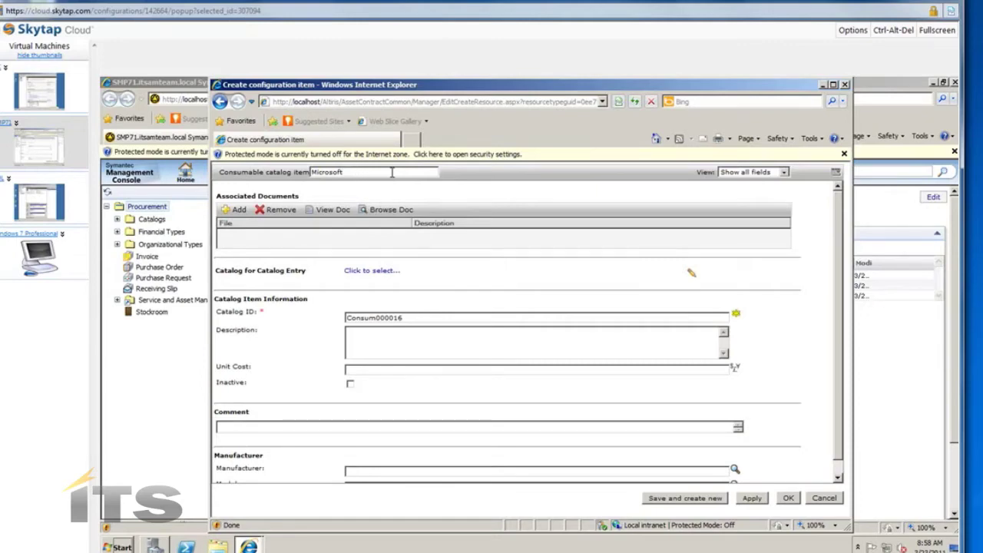
- Name the new consumable item Microsoft Quiet Key Keyboard and assign it to the ACME Company Catalog
{"action": "type", "text": "Quiet Key Keyboard"}
{"action": "left_click", "coordinate": [361, 272]}
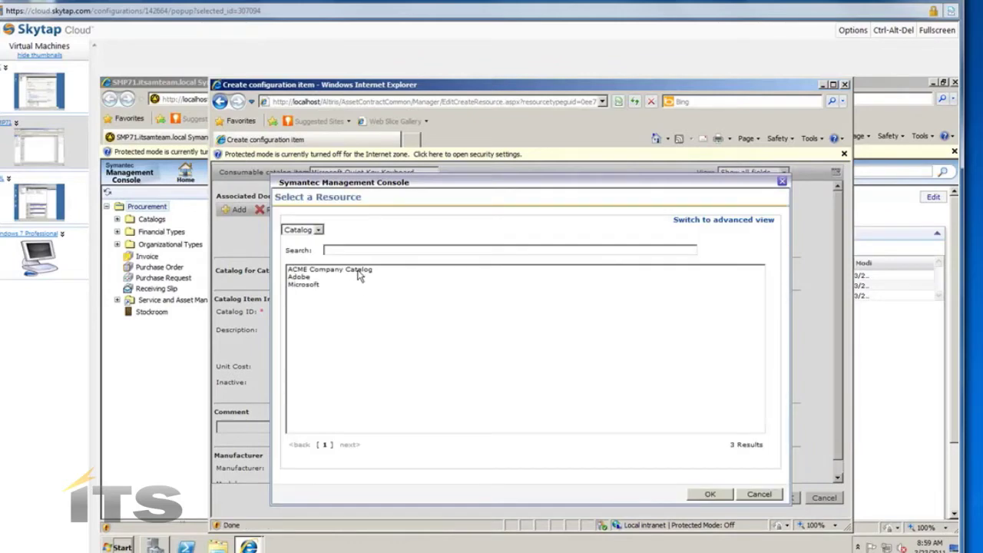
{"action": "left_click", "coordinate": [358, 272]}
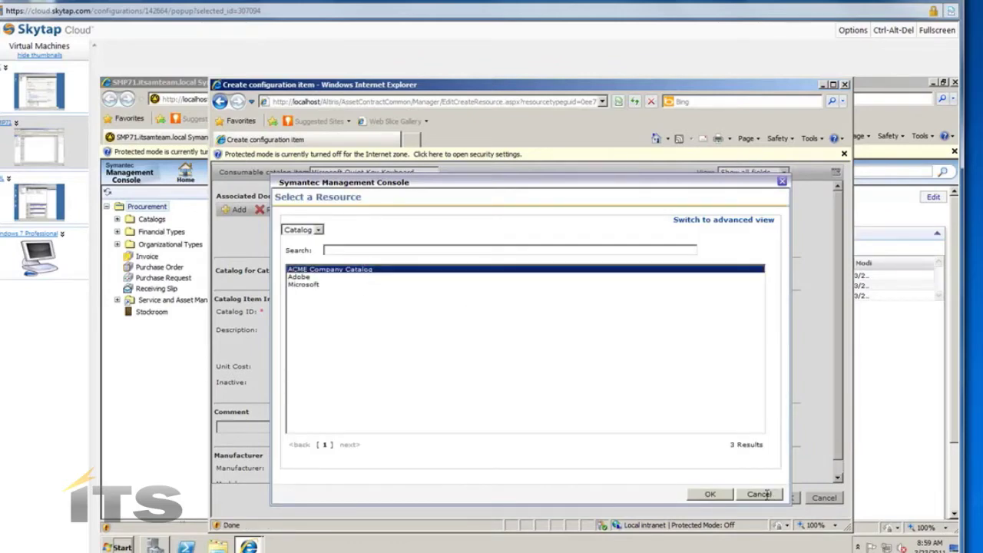
{"action": "left_click", "coordinate": [712, 495]}
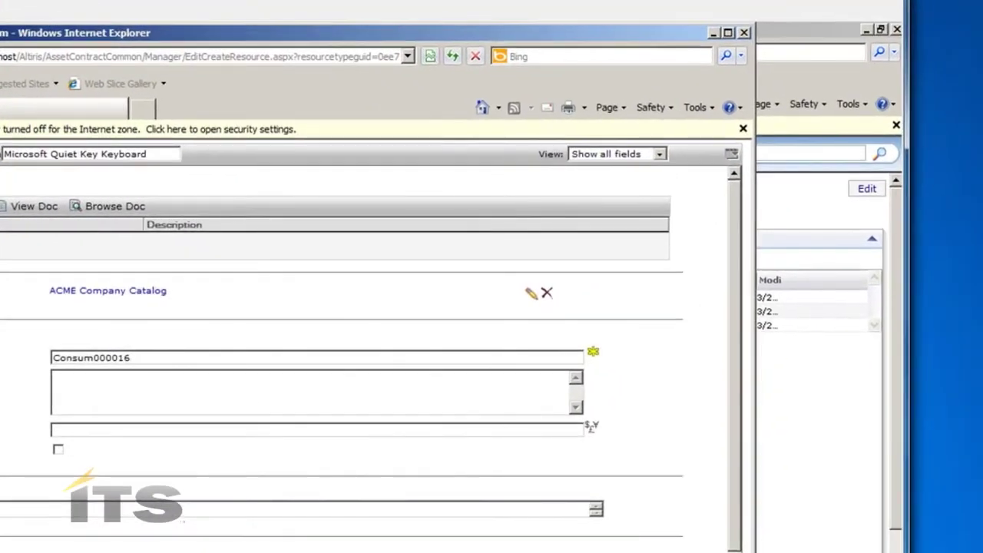
- Check the list of existing manufacturers available for the keyboard item
{"action": "scroll", "coordinate": [174, 465], "scroll_direction": "down", "scroll_amount": 1}
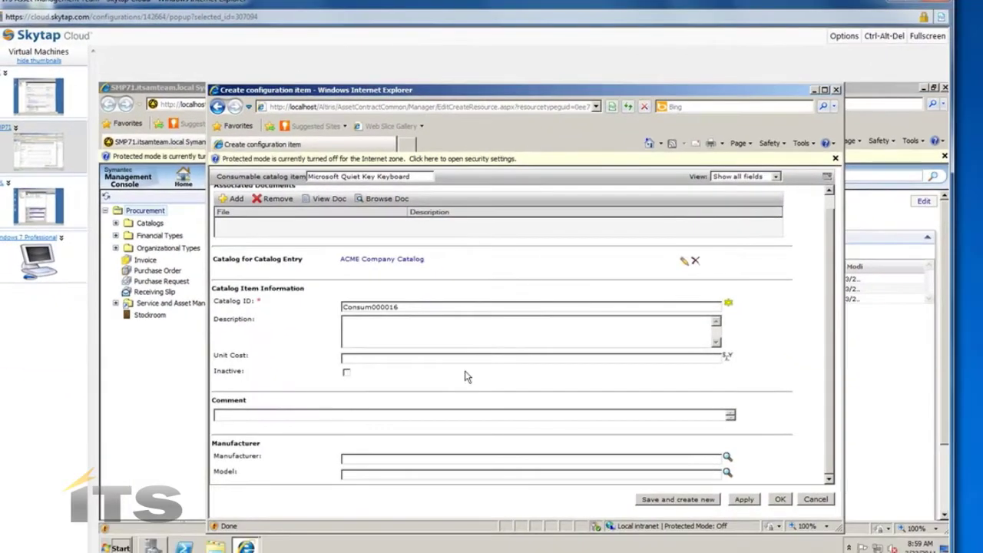
{"action": "left_click", "coordinate": [378, 460]}
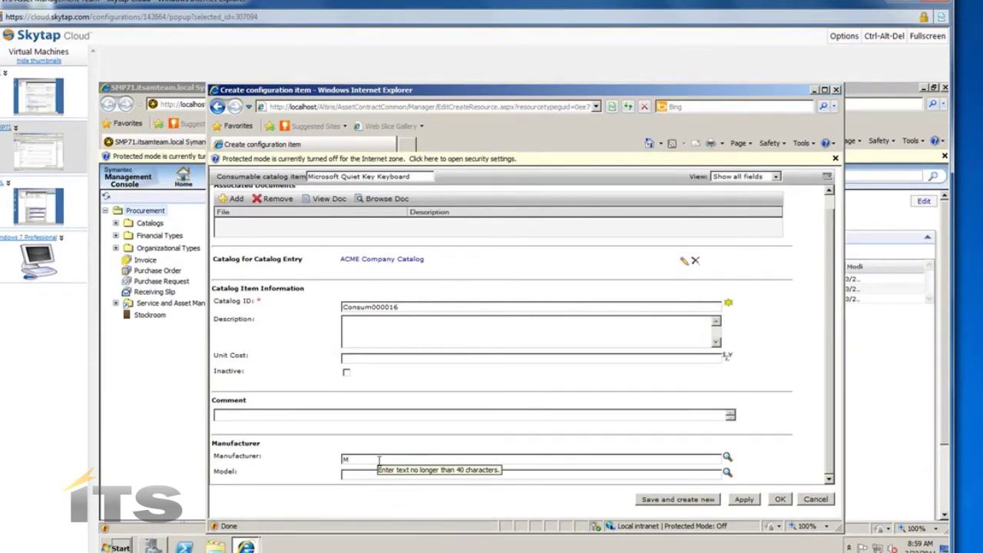
{"action": "key", "text": "BackSpace"}
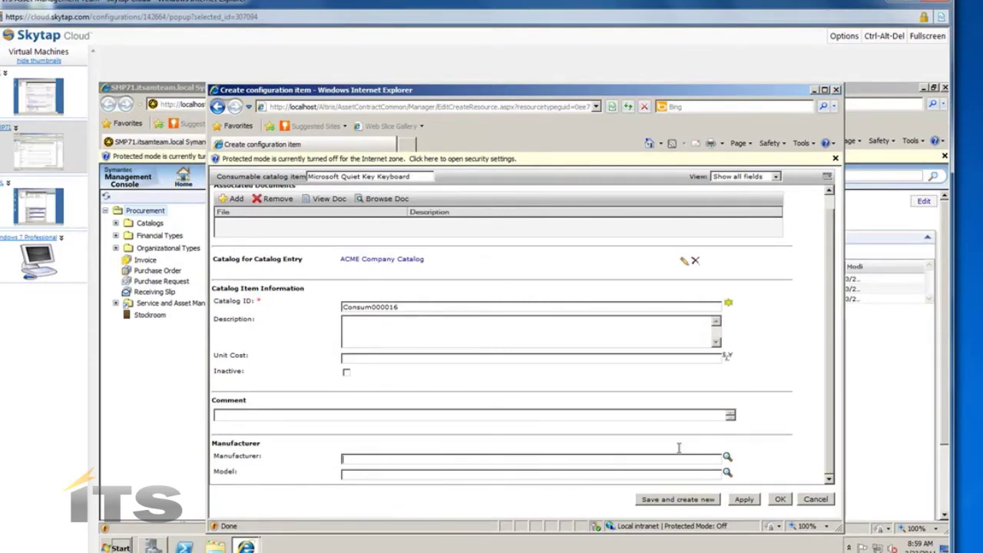
{"action": "left_click", "coordinate": [726, 459]}
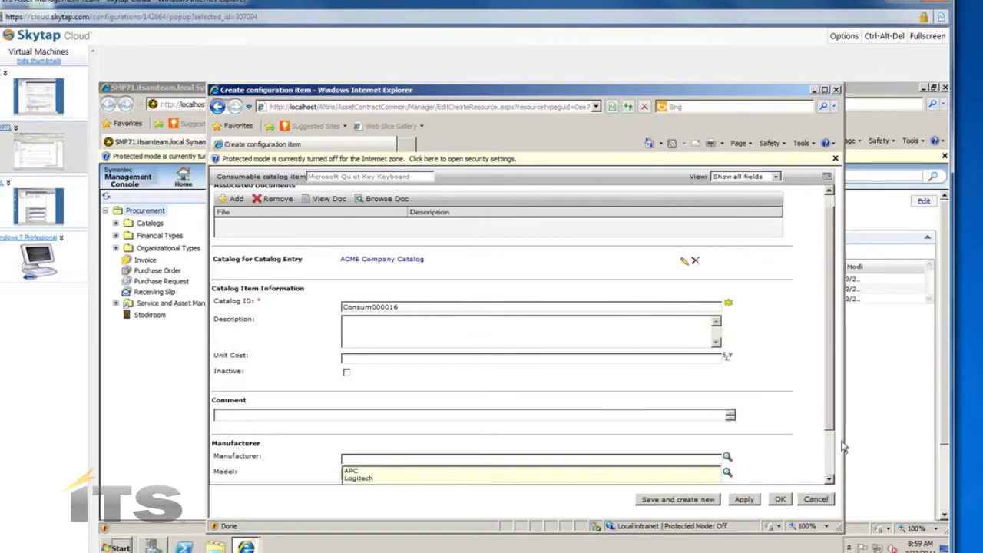
{"action": "scroll", "coordinate": [965, 444], "scroll_direction": "down", "scroll_amount": 2}
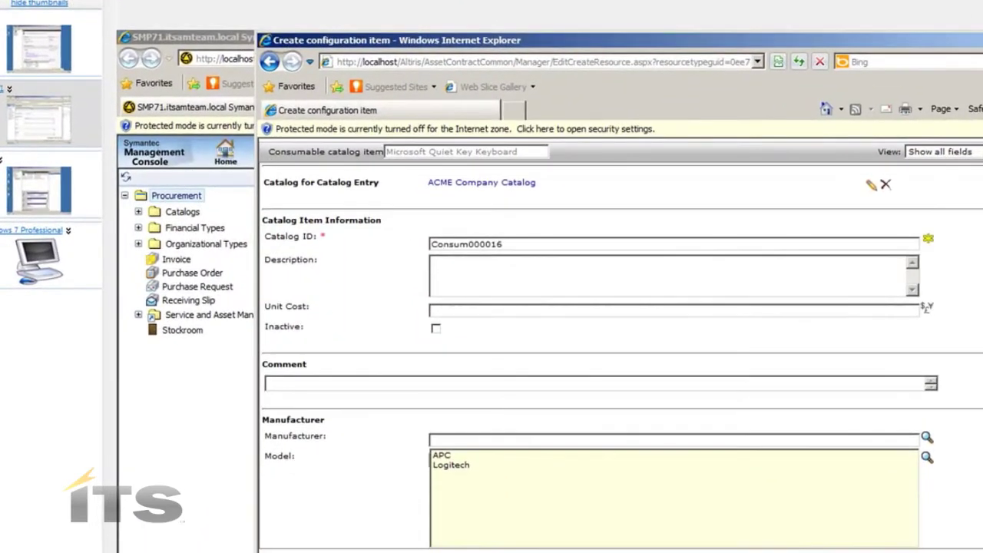
- Set the keyboard's manufacturer to Microsoft and model to QKB, then save it and start another item
{"action": "left_click", "coordinate": [490, 443]}
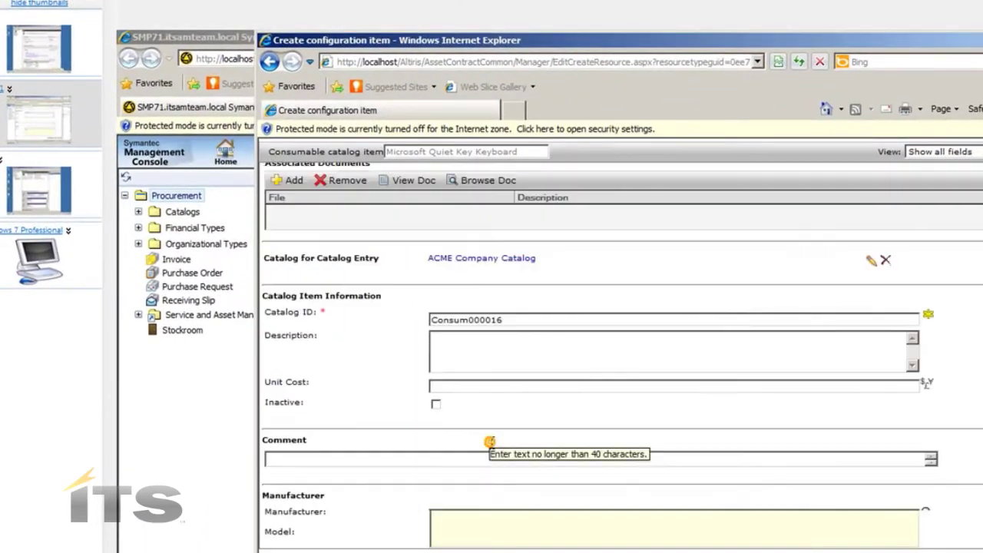
{"action": "type", "text": "M"}
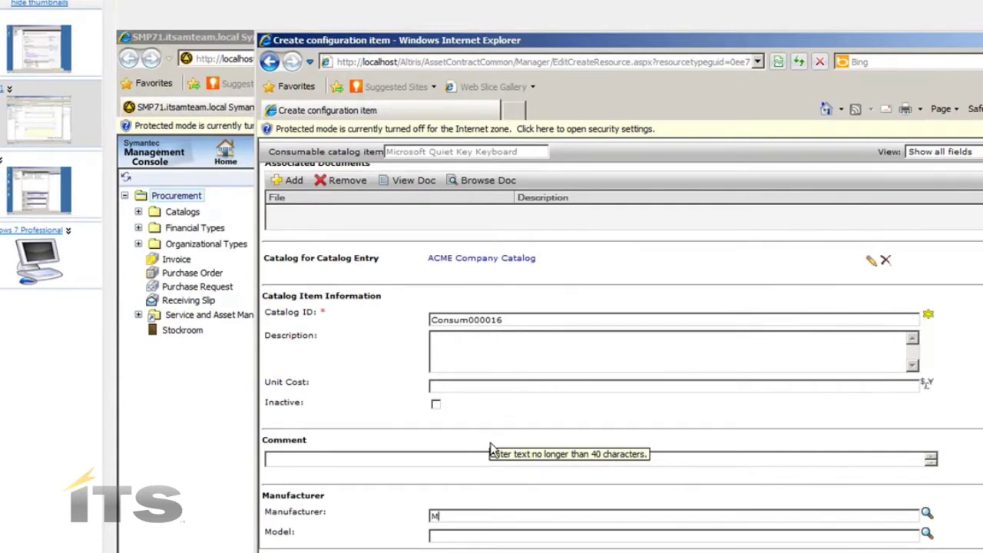
{"action": "type", "text": "icrosoft"}
{"action": "left_click", "coordinate": [485, 534]}
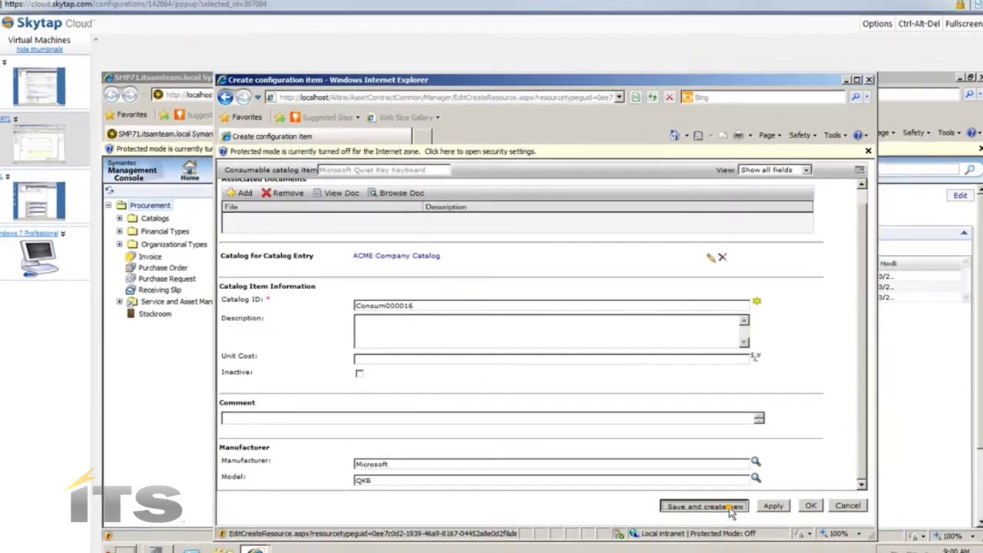
{"action": "left_click", "coordinate": [719, 450]}
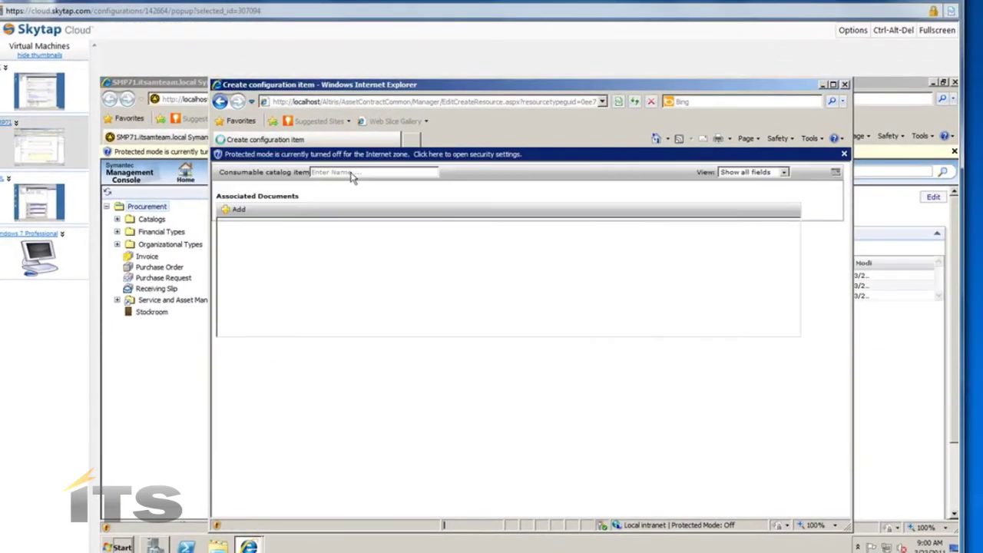
- Name the new consumable catalog item Microsoft Mouse and assign it to the ACME Company Catalog
{"action": "type", "text": "Microsoft"}
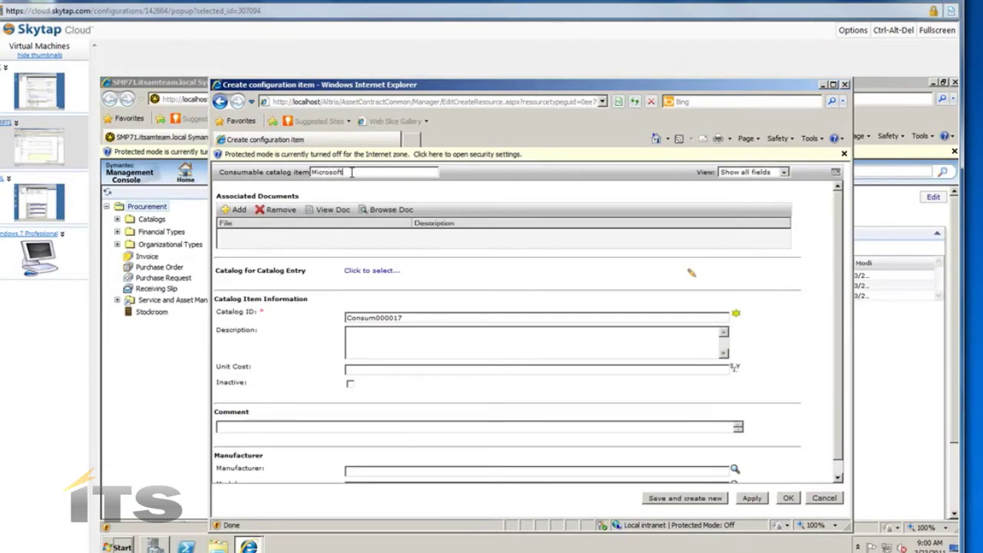
{"action": "type", "text": " Mouse"}
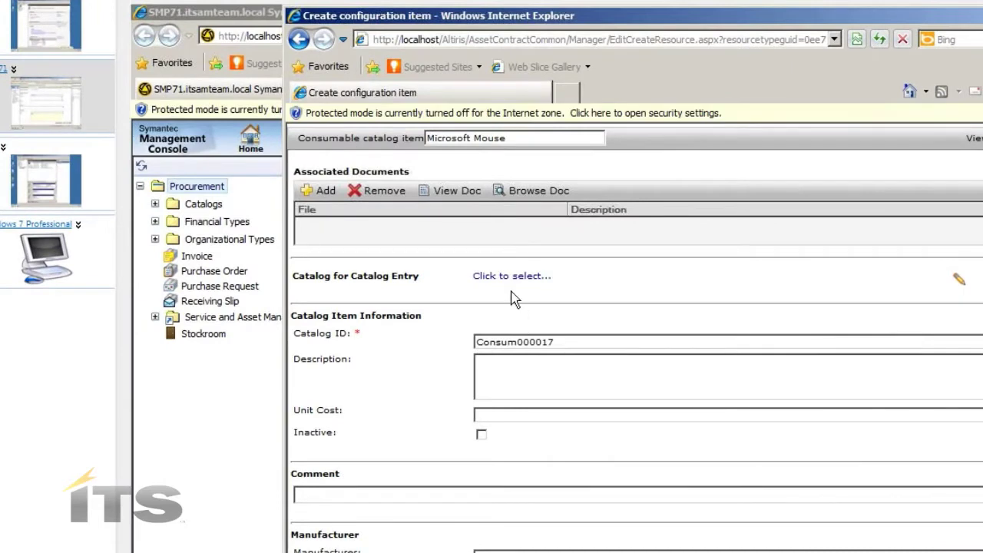
{"action": "left_click", "coordinate": [493, 275]}
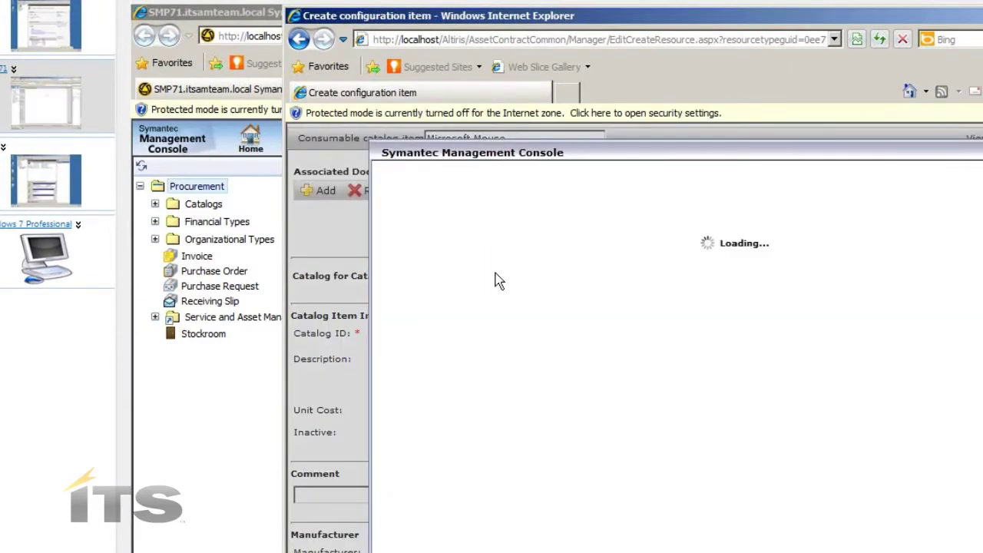
{"action": "left_click", "coordinate": [444, 277]}
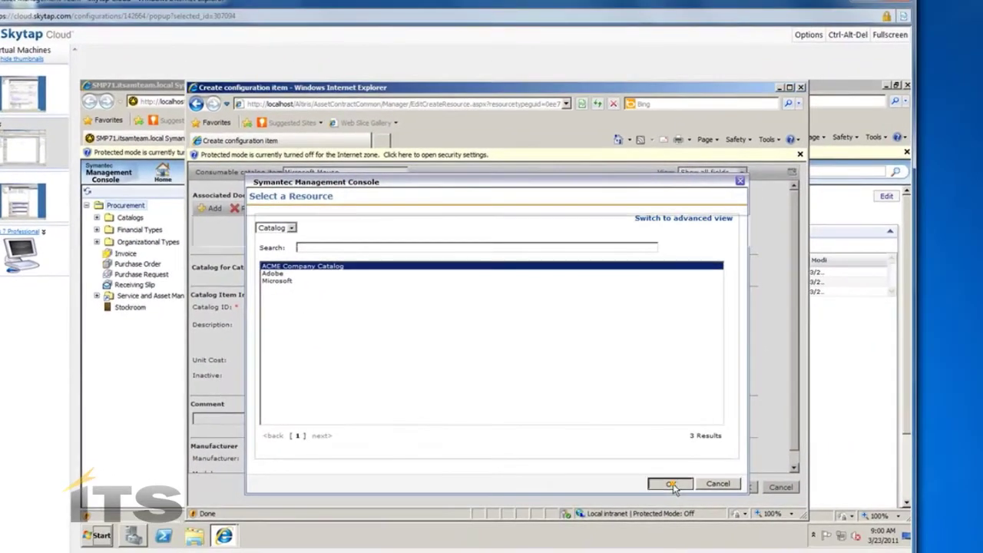
{"action": "left_click", "coordinate": [672, 484]}
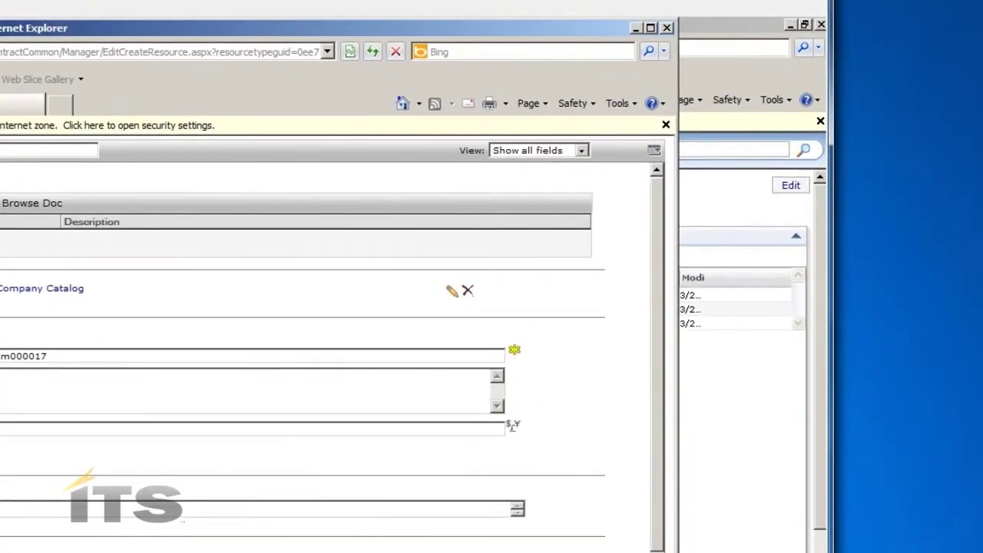
{"action": "scroll", "coordinate": [507, 550], "scroll_direction": "down", "scroll_amount": 1}
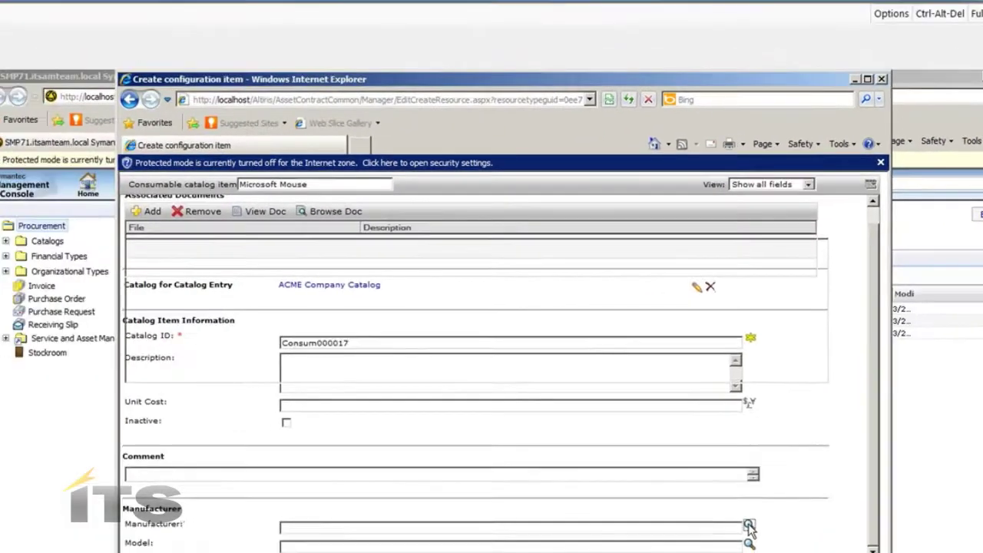
- Set the Microsoft Mouse item's manufacturer to Microsoft and model to 090, then save and close the item
{"action": "left_click", "coordinate": [513, 547]}
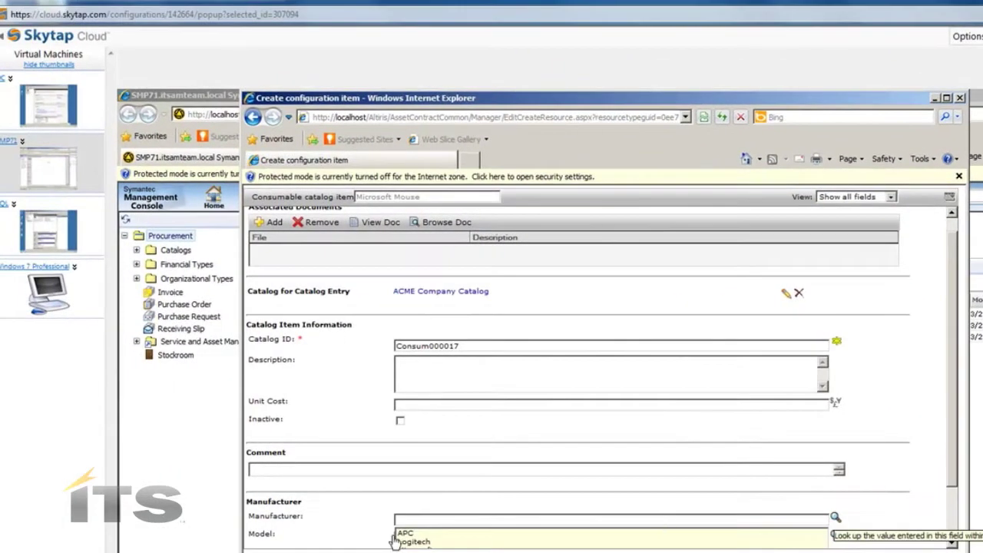
{"action": "scroll", "coordinate": [953, 516], "scroll_direction": "down", "scroll_amount": 3}
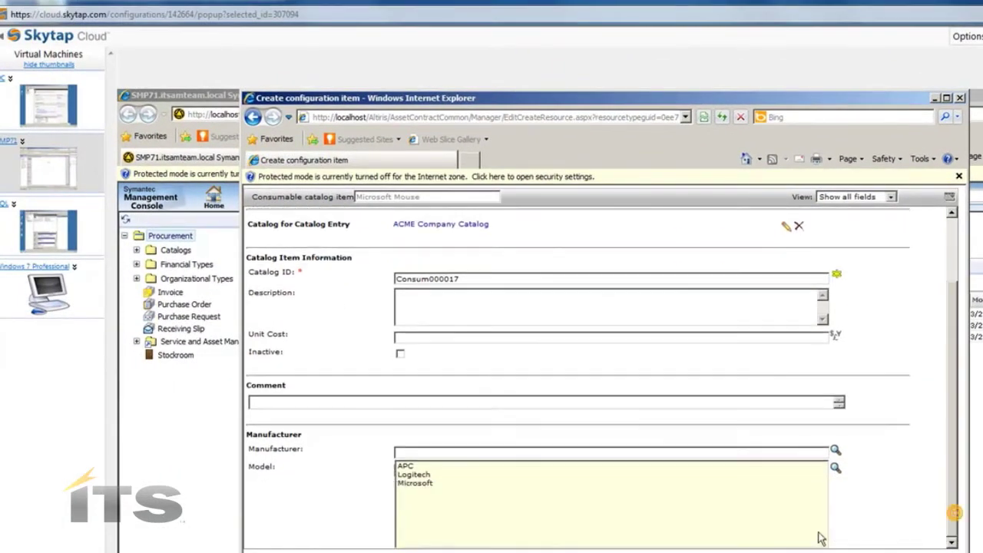
{"action": "left_click", "coordinate": [425, 484]}
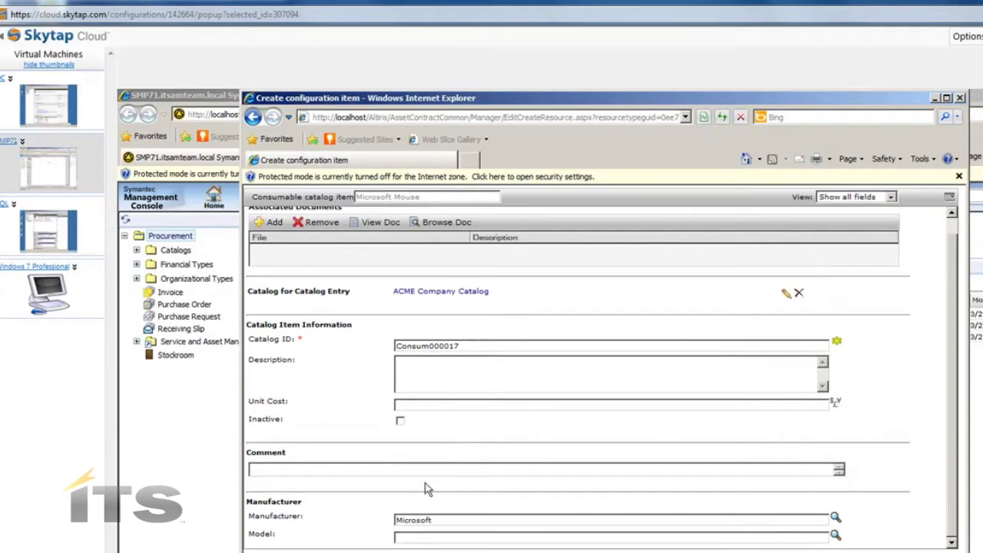
{"action": "left_click", "coordinate": [581, 537]}
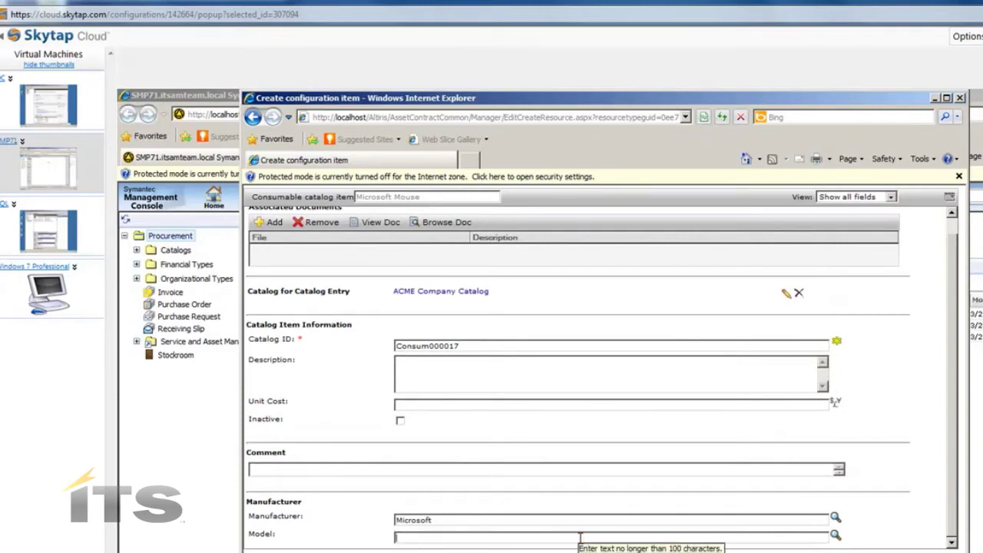
{"action": "type", "text": "090"}
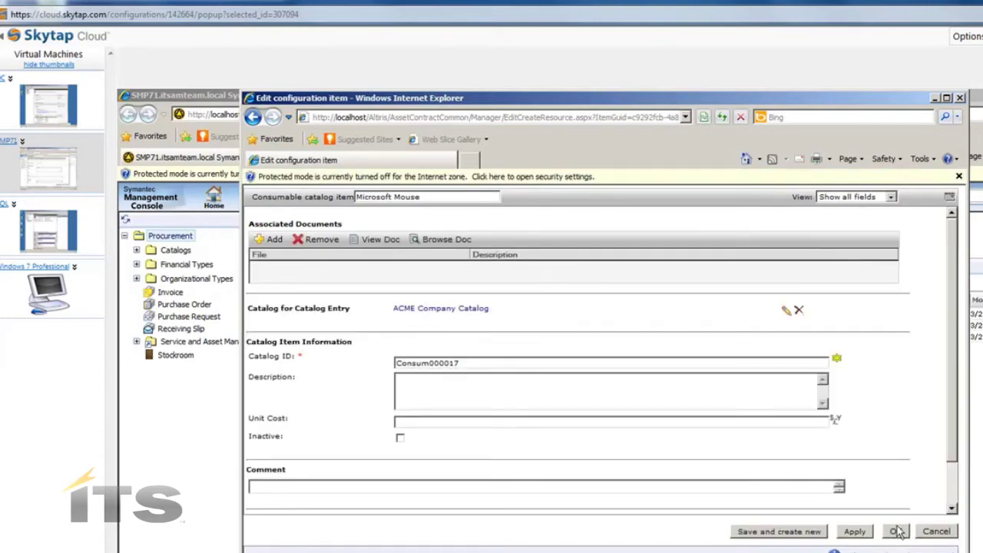
{"action": "left_click", "coordinate": [896, 531]}
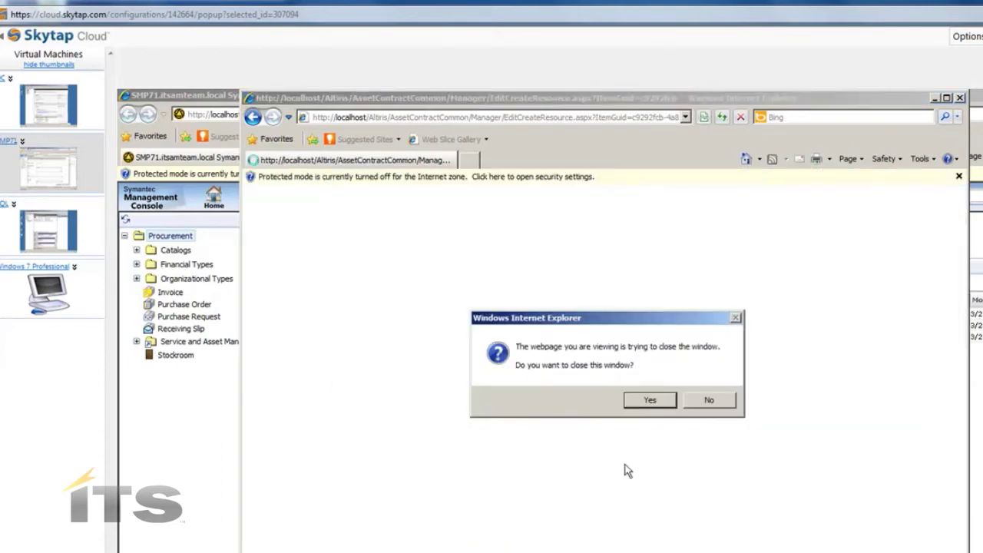
{"action": "left_click", "coordinate": [651, 400]}
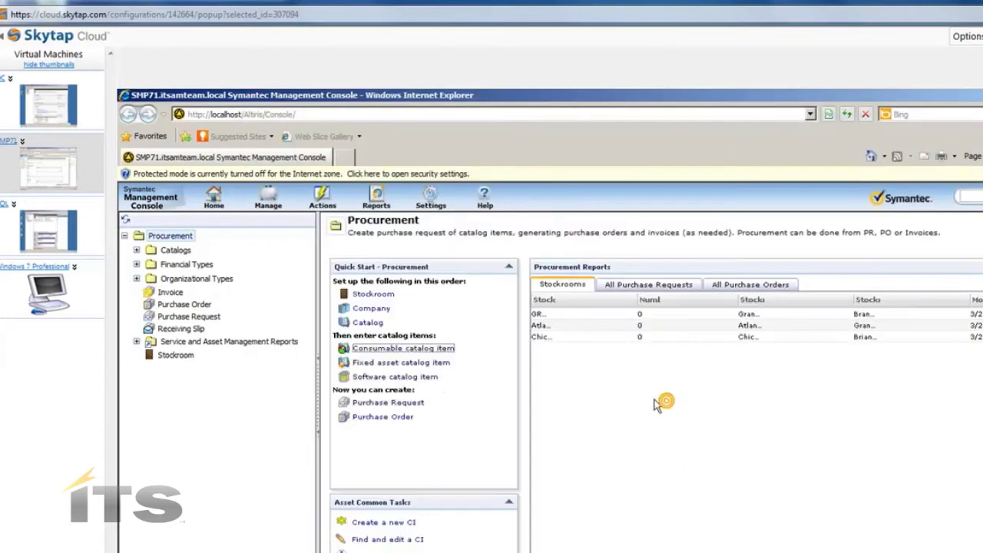
- Create a fixed asset catalog item named Dell Latitude Laptop and assign it to the ACME Company Catalog
{"action": "left_click", "coordinate": [369, 364]}
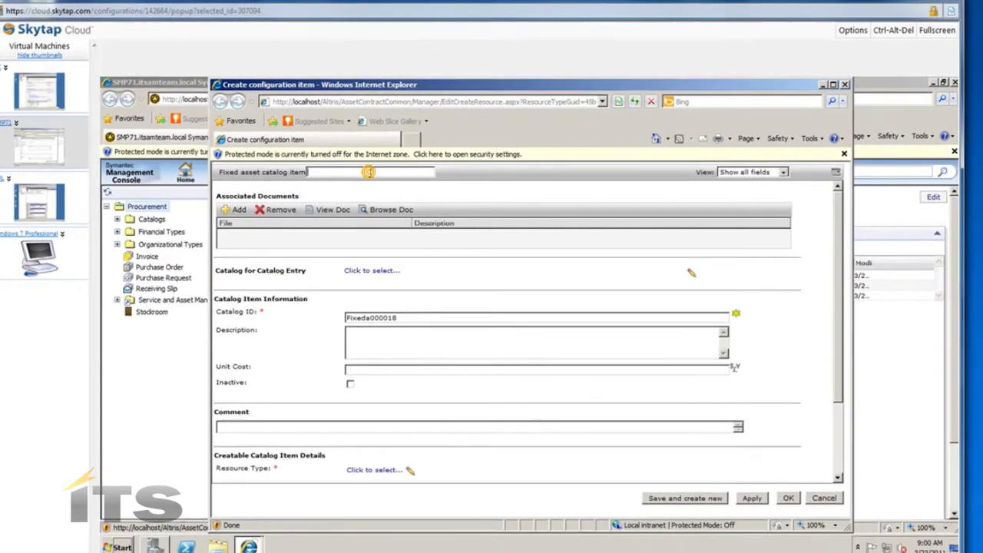
{"action": "left_click", "coordinate": [423, 197]}
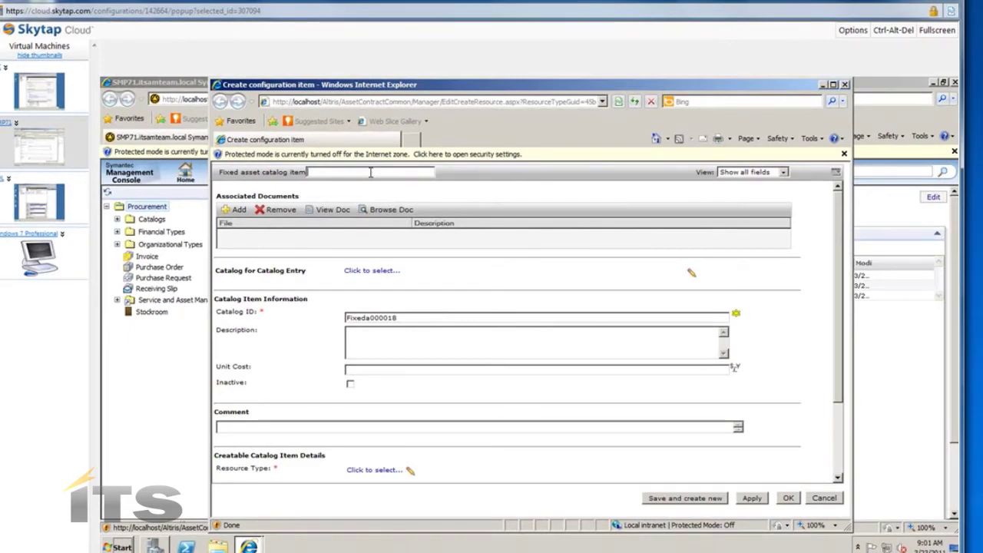
{"action": "type", "text": "ll Latitude Laptop"}
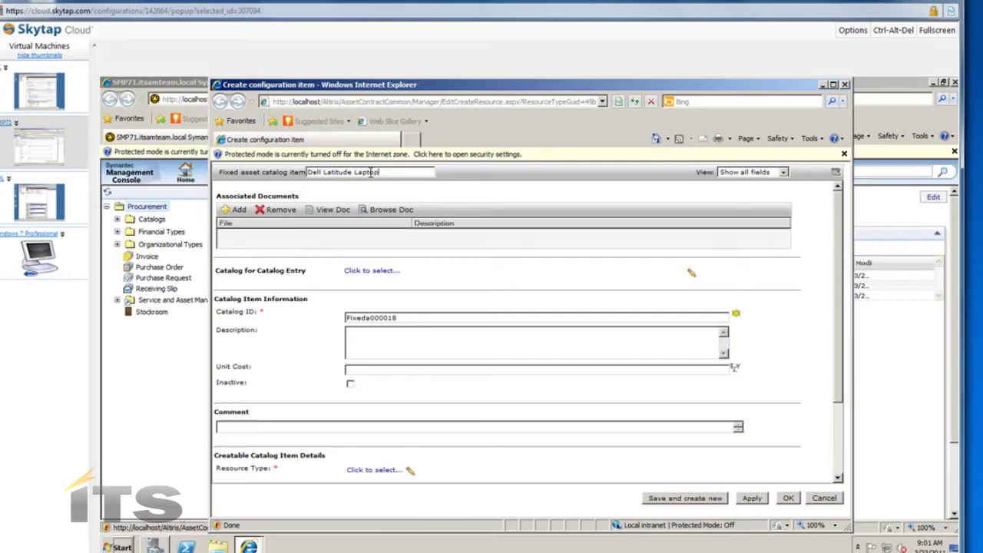
{"action": "left_click", "coordinate": [371, 272]}
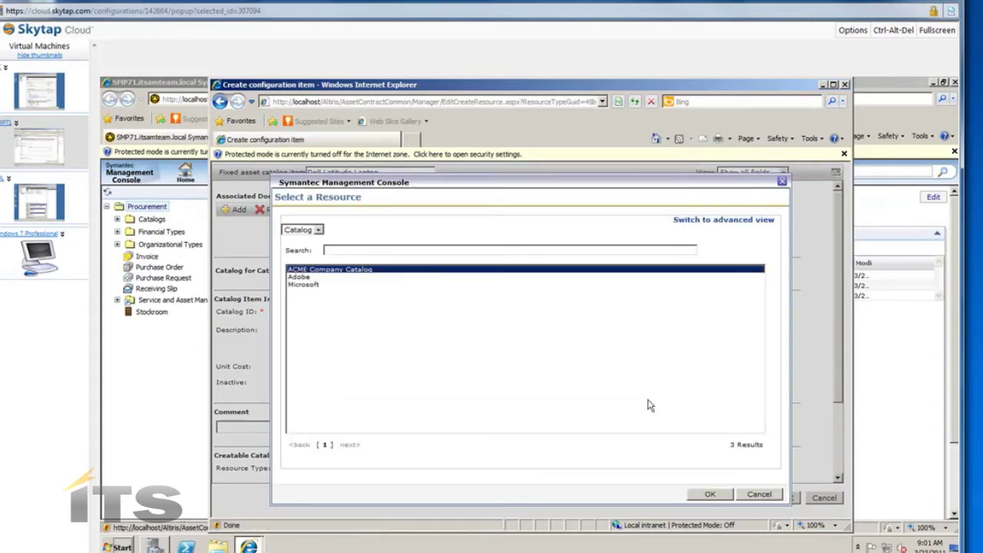
{"action": "left_click", "coordinate": [713, 494]}
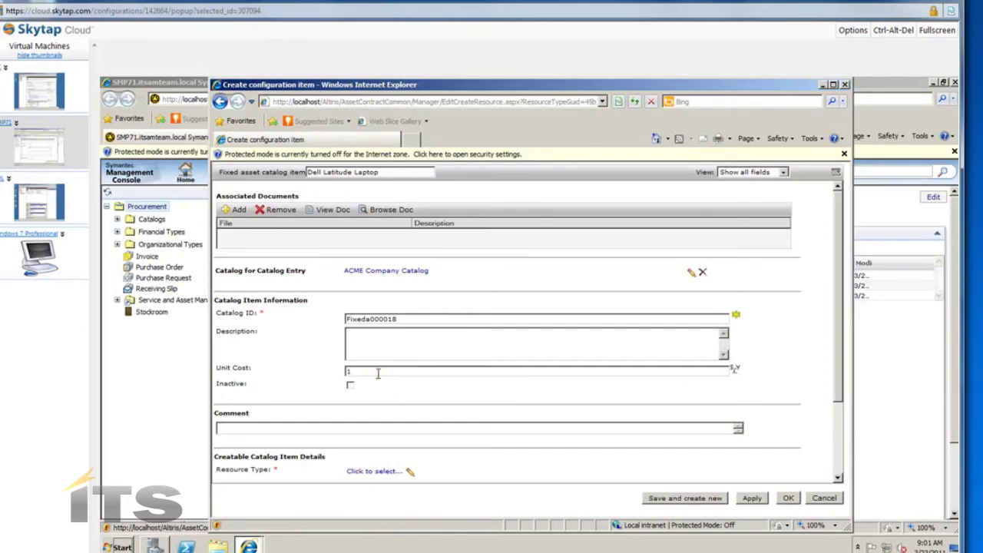
- Set the laptop's unit cost to 980 and view the currency converter without applying a conversion
{"action": "type", "text": "980"}
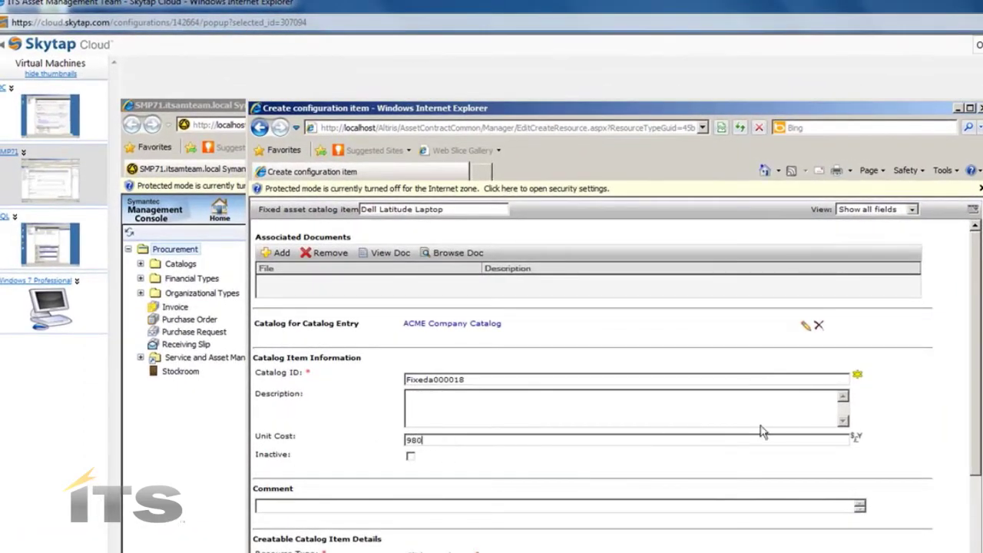
{"action": "left_click", "coordinate": [856, 439]}
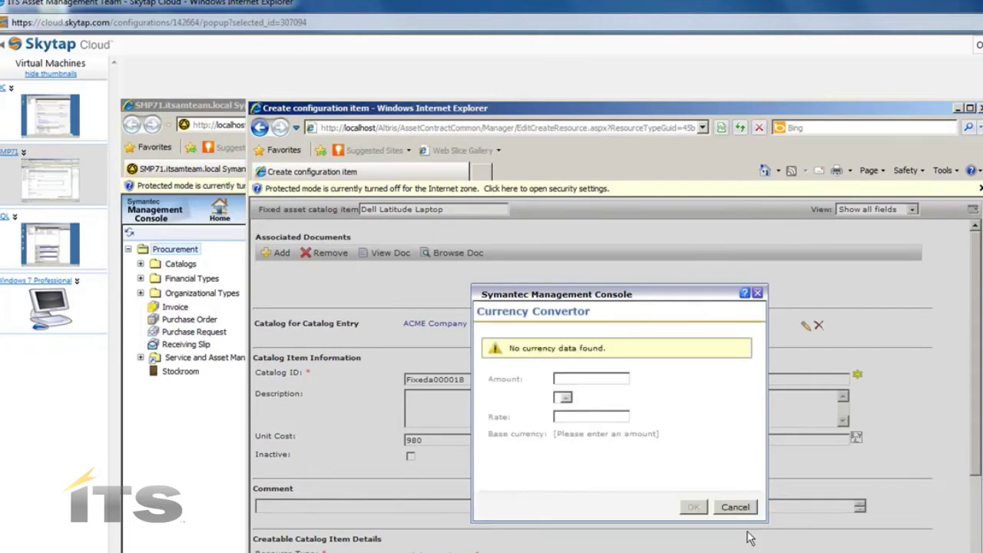
{"action": "left_click", "coordinate": [745, 508]}
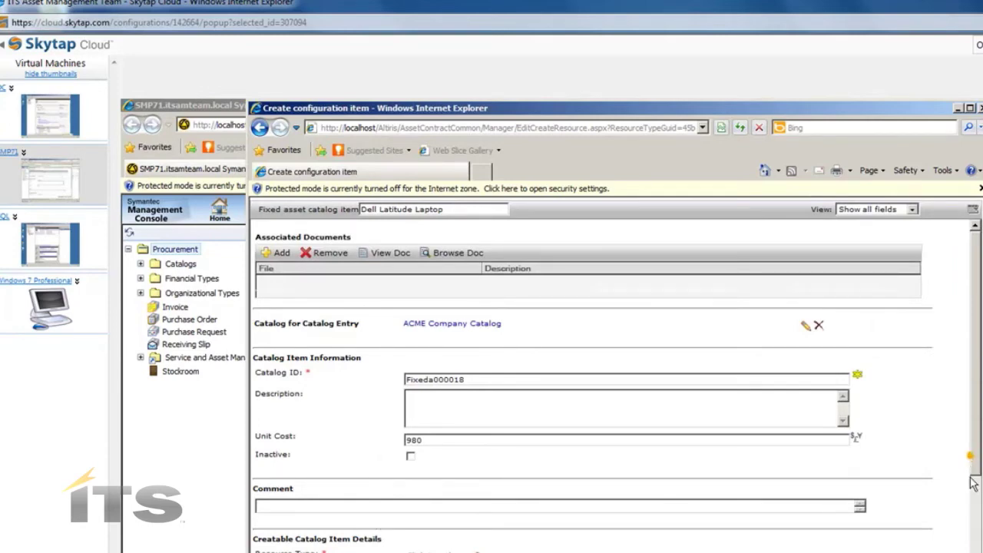
- Set the laptop's resource type to Computer and its part number to lat123
{"action": "scroll", "coordinate": [973, 456], "scroll_direction": "down", "scroll_amount": 3}
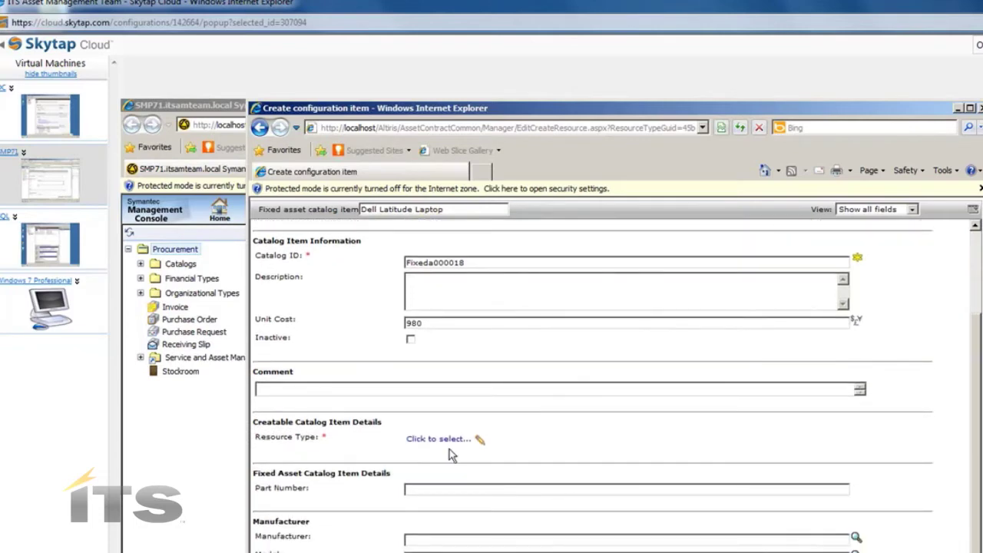
{"action": "left_click", "coordinate": [441, 441]}
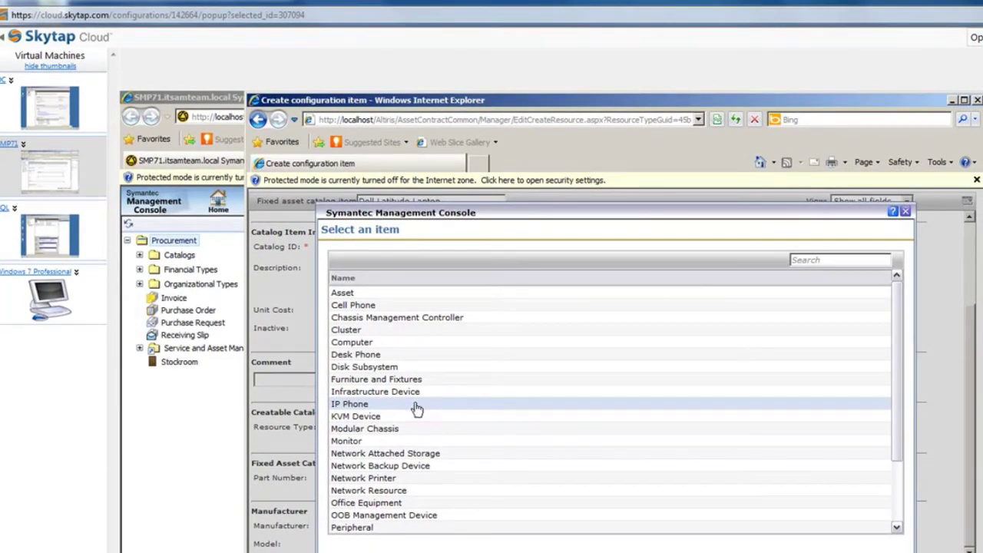
{"action": "left_click", "coordinate": [365, 346]}
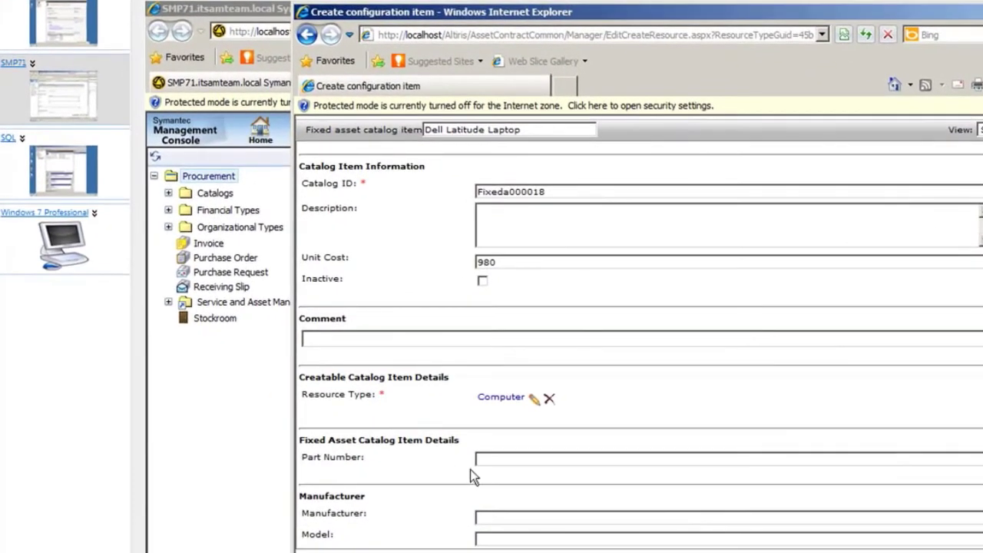
{"action": "left_click", "coordinate": [572, 459]}
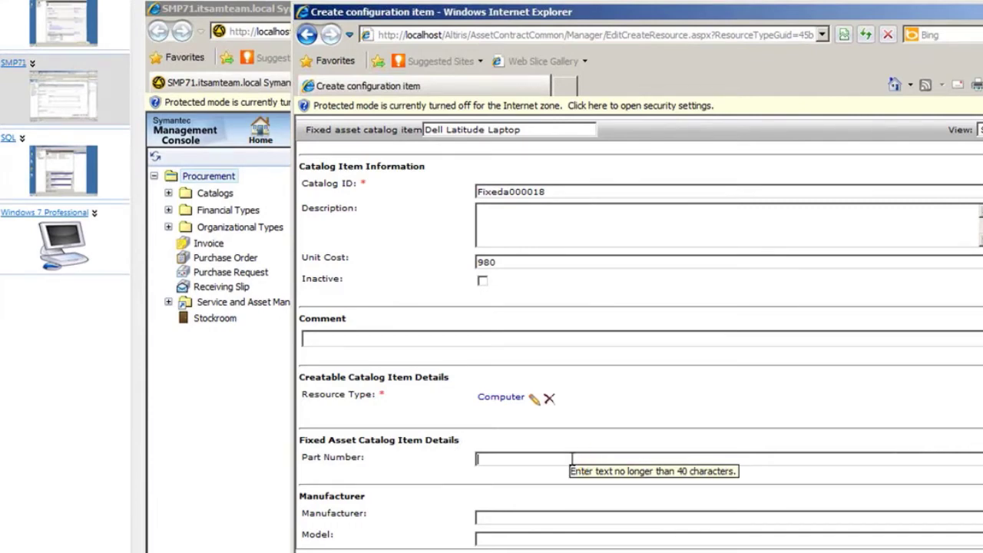
{"action": "type", "text": "lat123"}
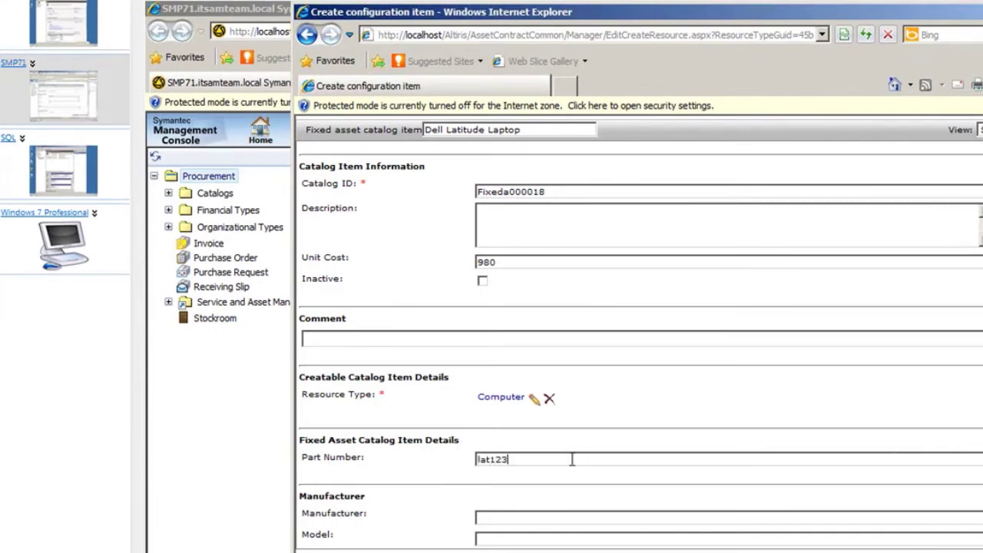
- Set the laptop's manufacturer to Dell and model to Latitude xyz, then save it and start another fixed asset item
{"action": "left_click", "coordinate": [560, 522]}
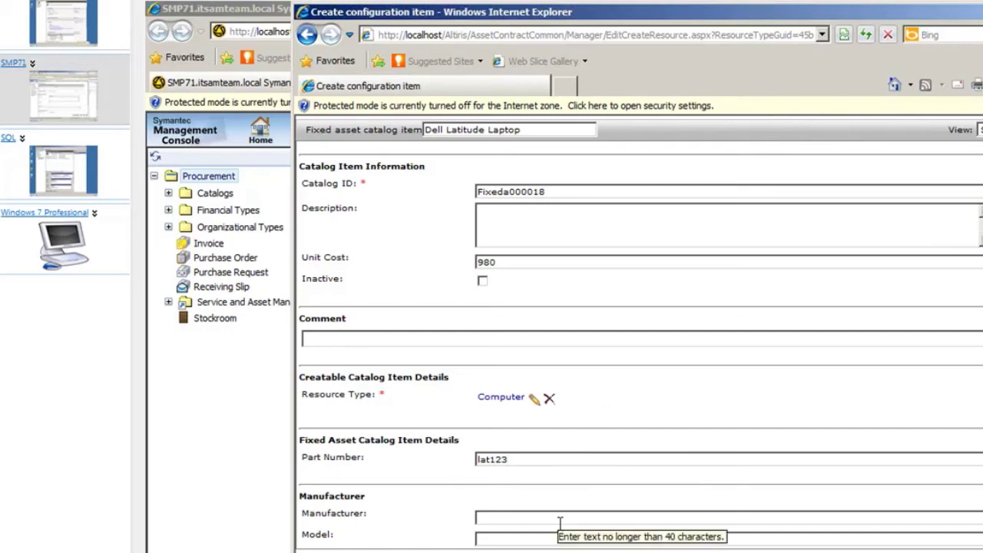
{"action": "type", "text": "Dell"}
{"action": "left_click", "coordinate": [532, 539]}
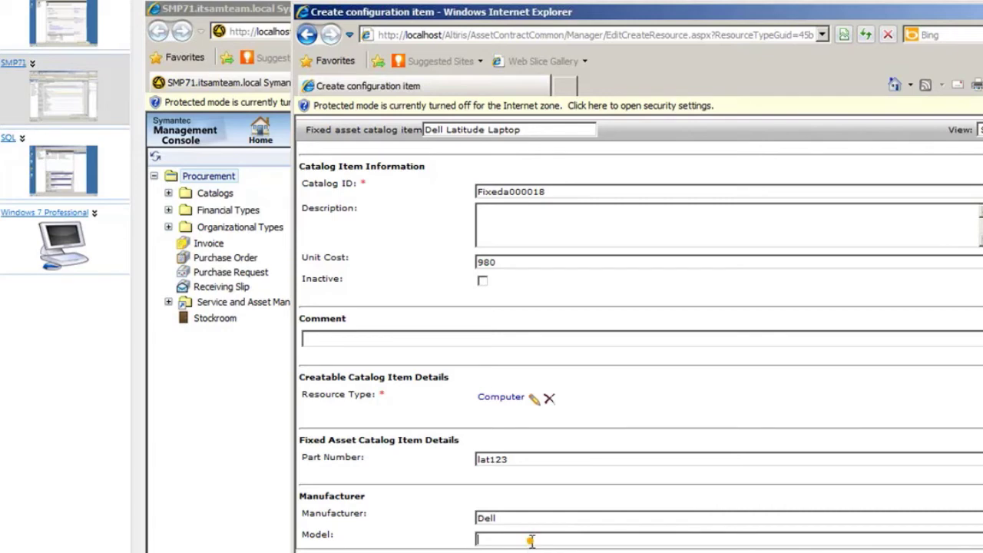
{"action": "type", "text": "La"}
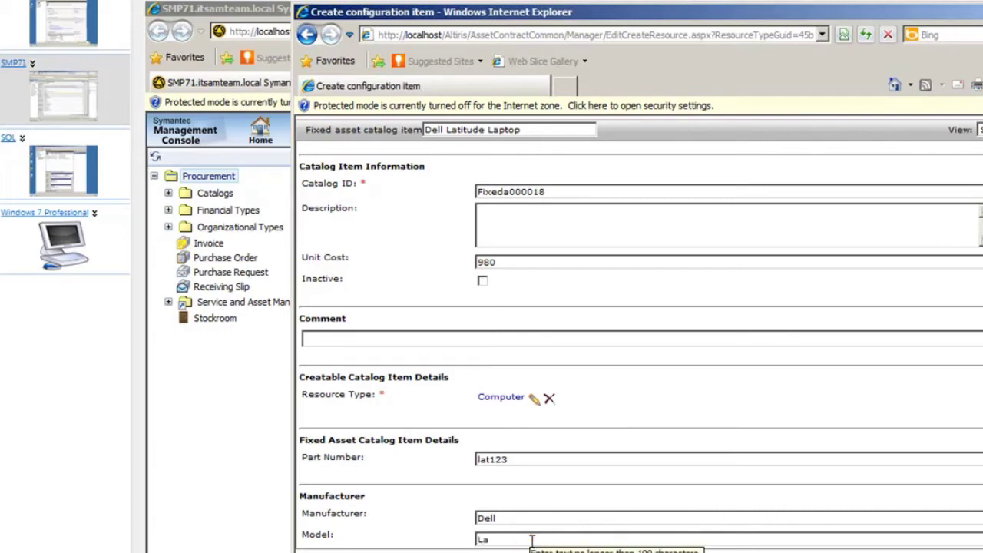
{"action": "type", "text": "titude"}
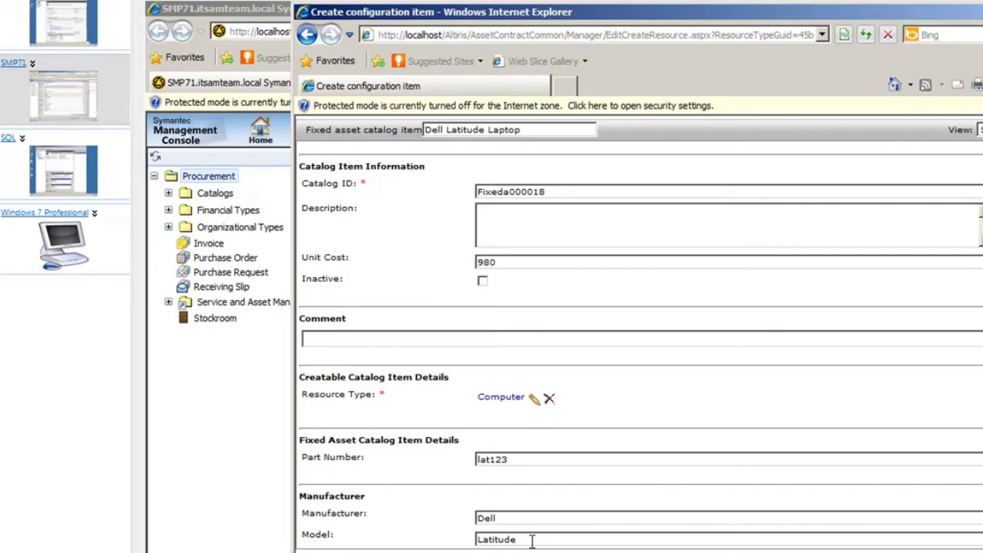
{"action": "type", "text": " xyz"}
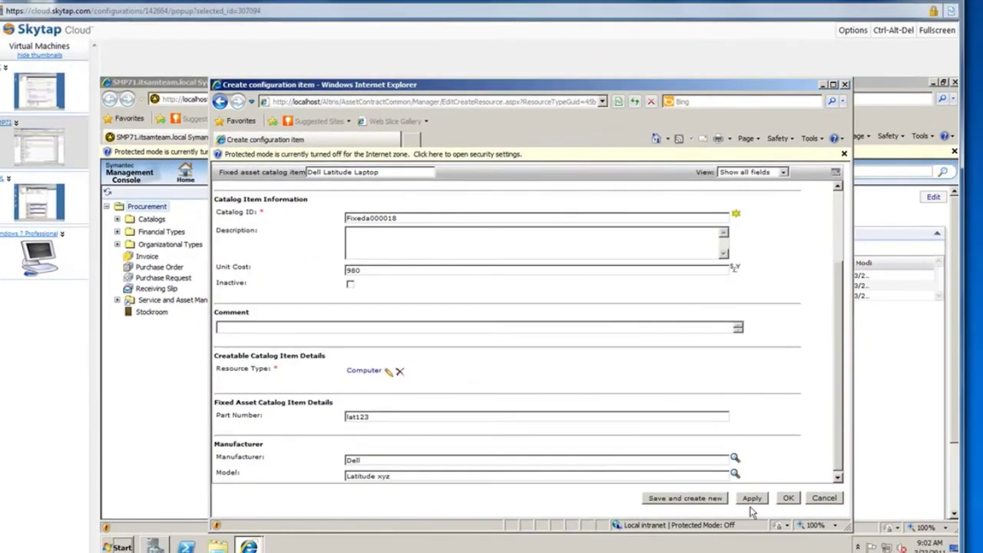
{"action": "left_click", "coordinate": [654, 499]}
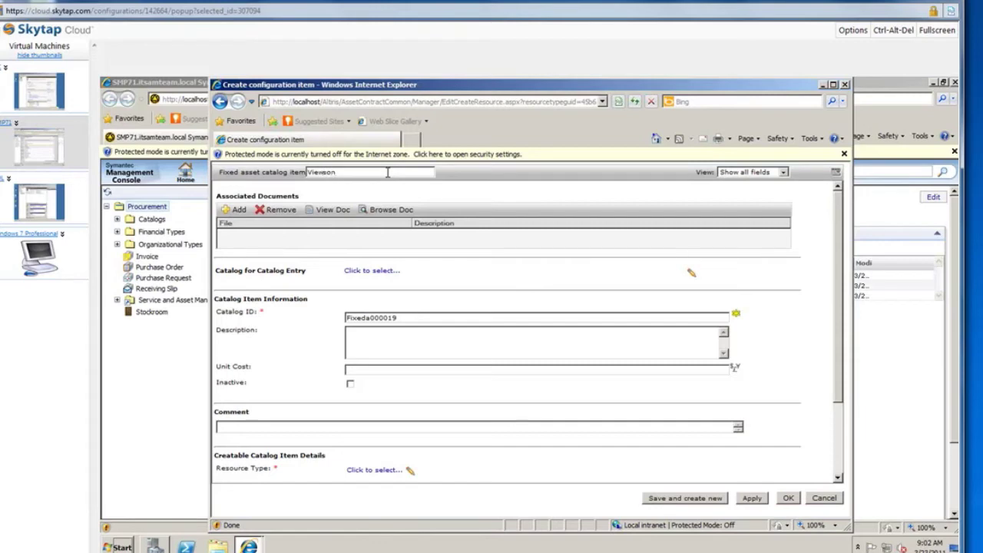
- Name the new fixed asset item Viewsonic Monitor and set its resource type to Monitor
{"action": "type", "text": "Monitor"}
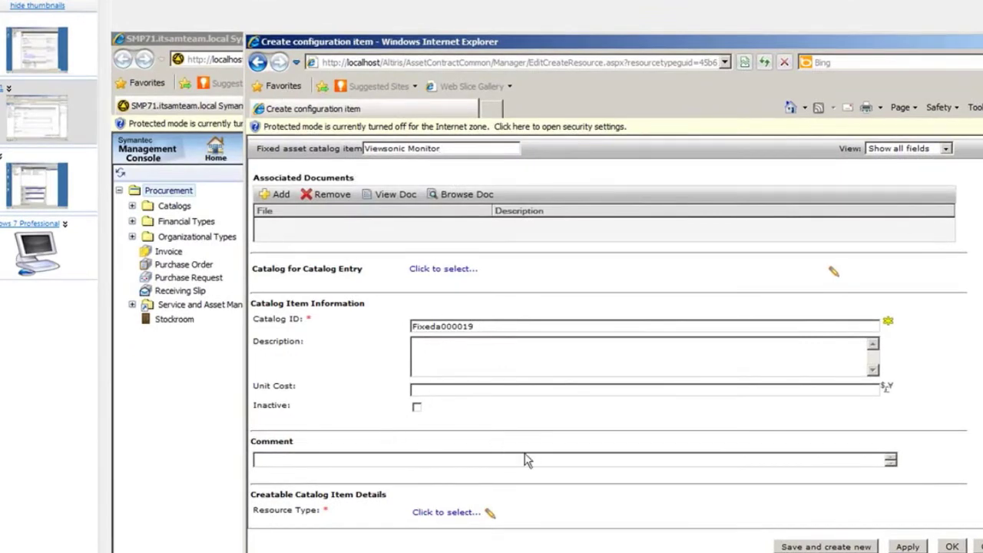
{"action": "left_click", "coordinate": [471, 513]}
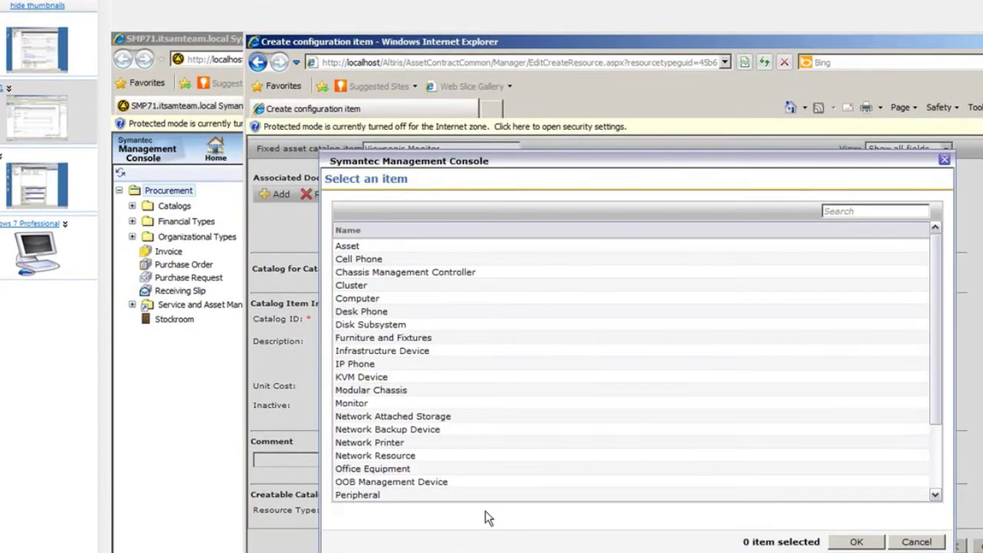
{"action": "left_click", "coordinate": [366, 406]}
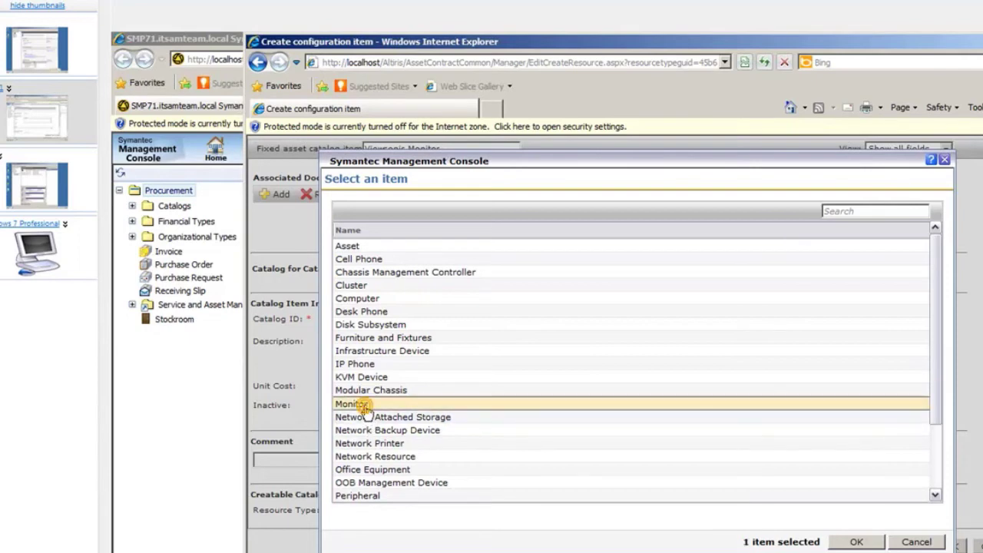
{"action": "left_click", "coordinate": [857, 542]}
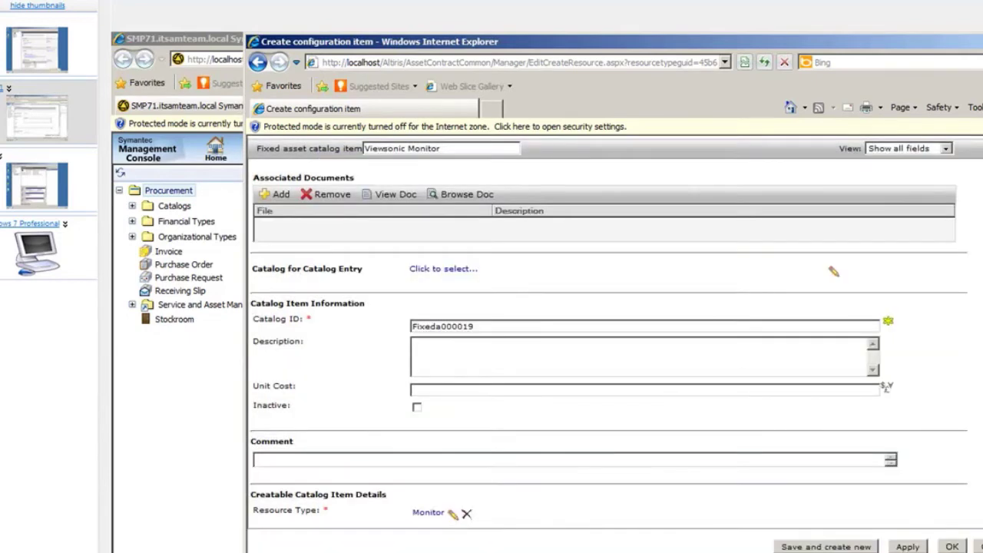
- Set the monitor's part number to VS-mon1, its manufacturer to Viewsonic and its model to mon-17
{"action": "scroll", "coordinate": [833, 271], "scroll_direction": "down", "scroll_amount": 3}
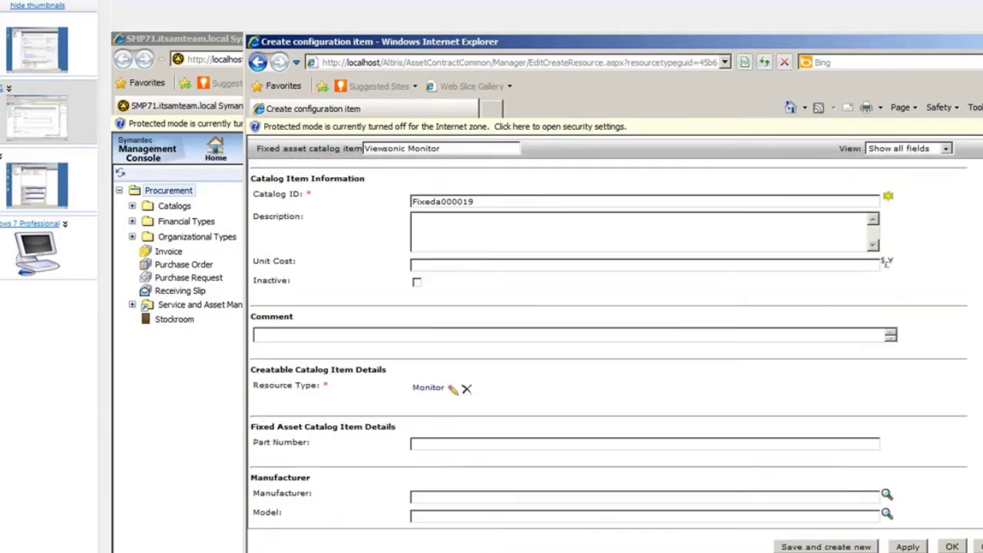
{"action": "left_click", "coordinate": [611, 446]}
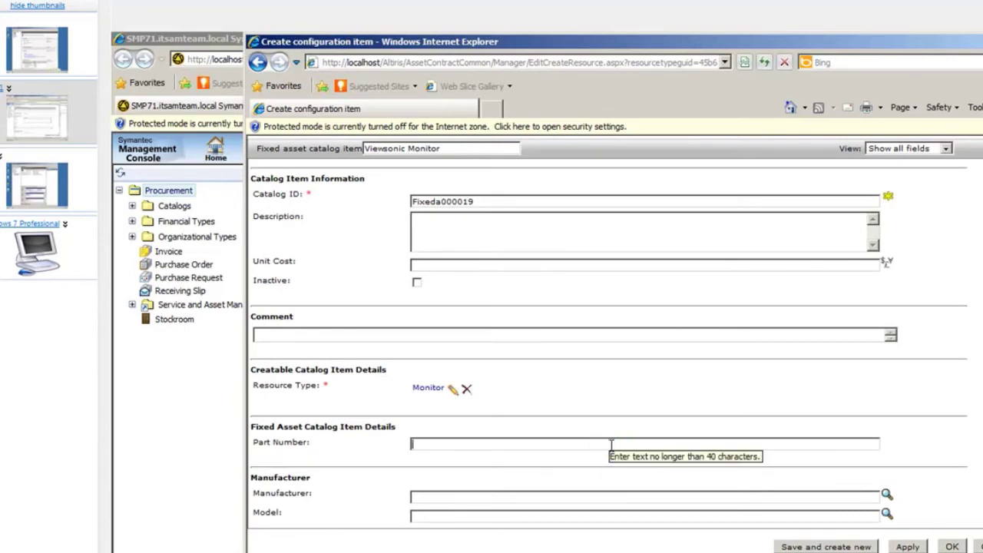
{"action": "type", "text": "VS-mon1"}
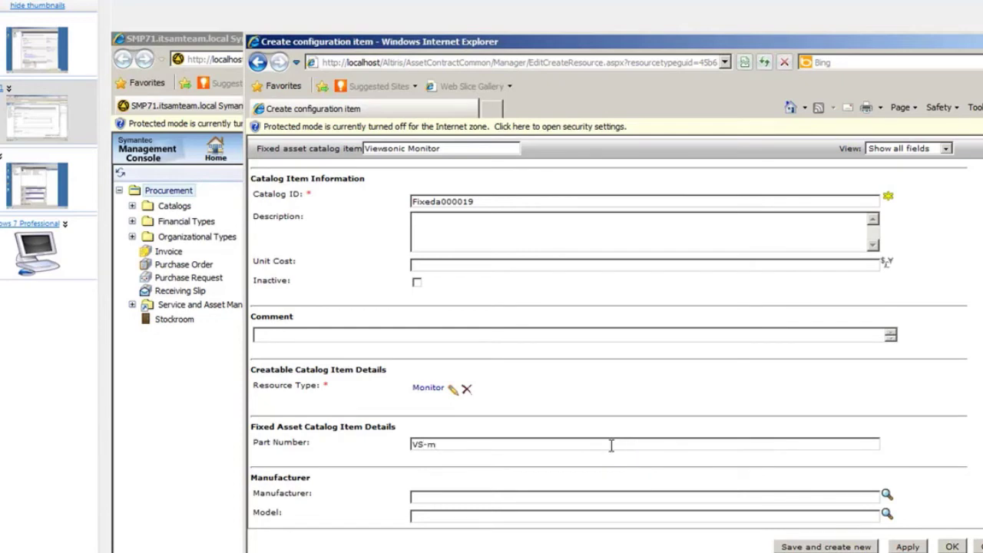
{"action": "left_click", "coordinate": [601, 494]}
{"action": "type", "text": "Viewsonic"}
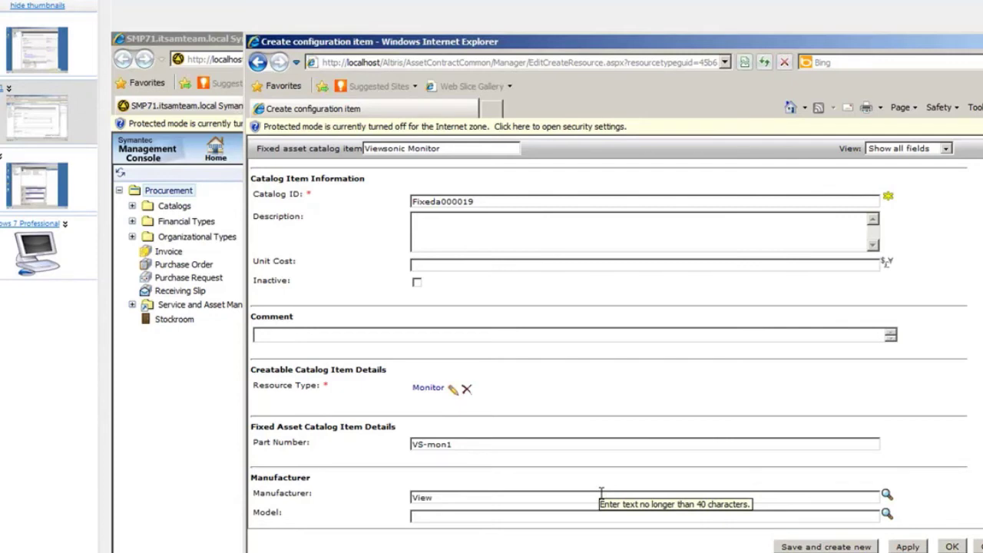
{"action": "left_click", "coordinate": [518, 516]}
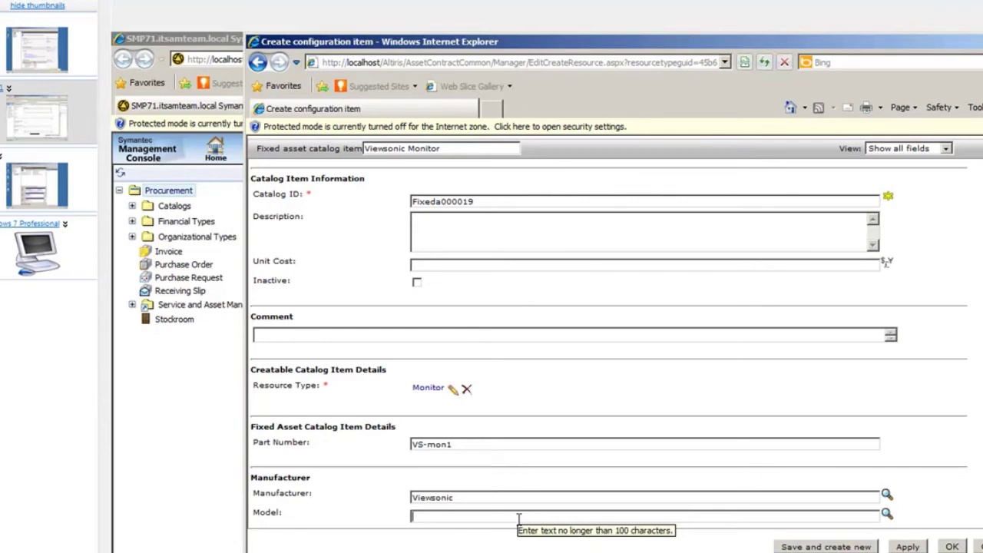
{"action": "type", "text": "mon-"}
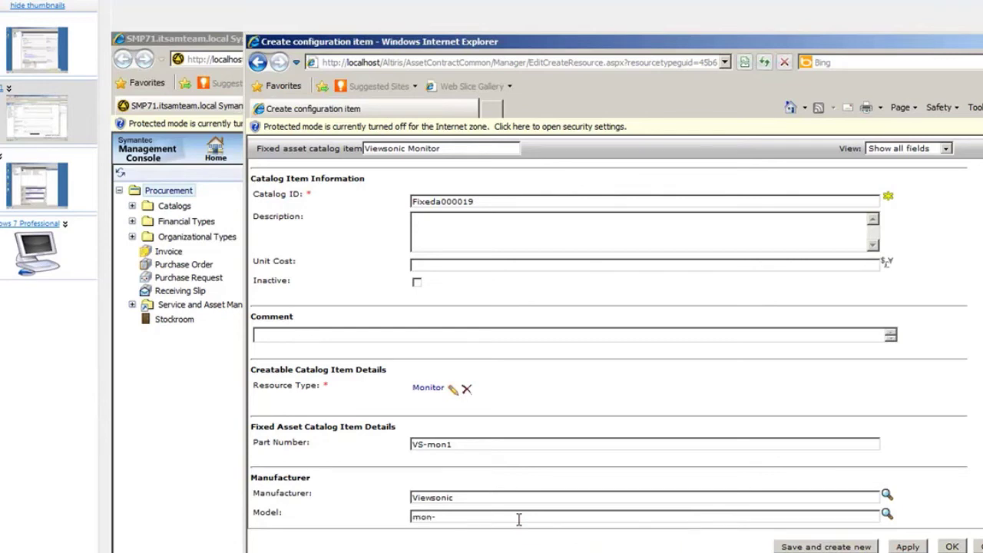
{"action": "type", "text": "17"}
- Save the Viewsonic Monitor item, check its saved details and close its window
{"action": "left_click", "coordinate": [952, 546]}
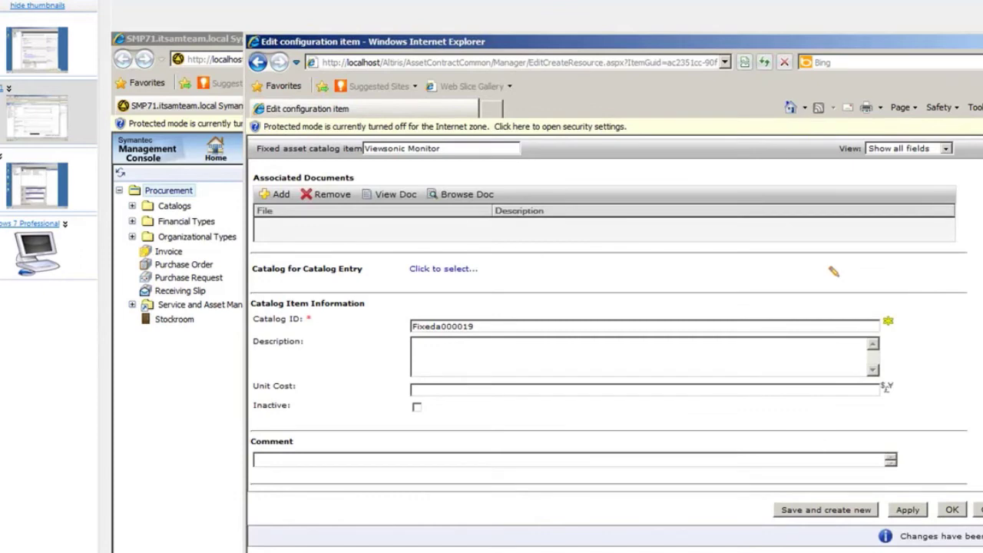
{"action": "scroll", "coordinate": [834, 271], "scroll_direction": "down", "scroll_amount": 3}
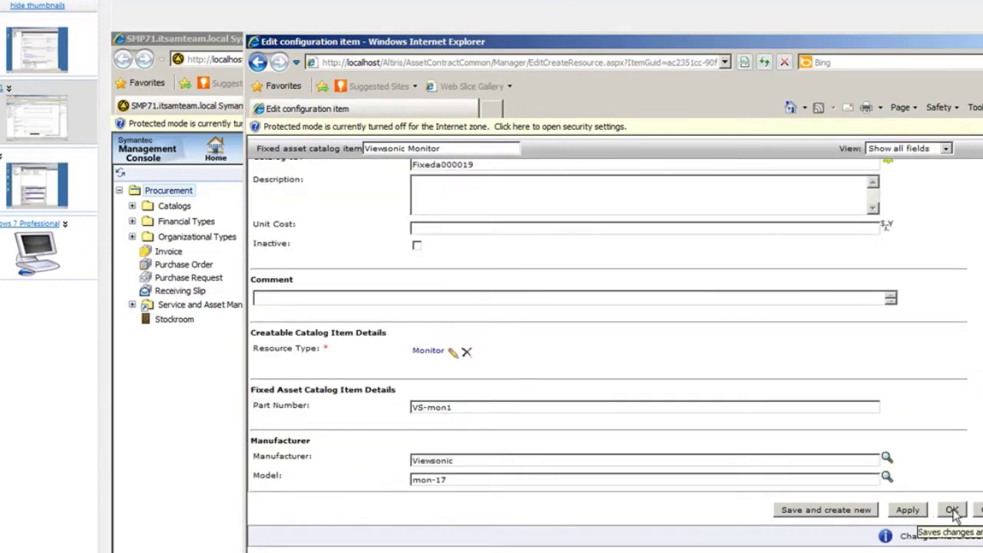
{"action": "left_click", "coordinate": [952, 510]}
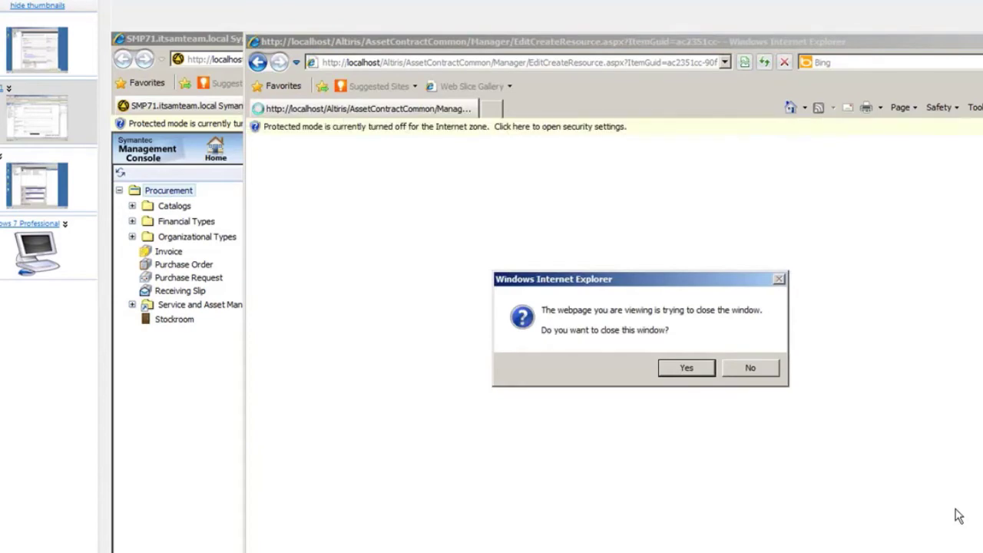
{"action": "left_click", "coordinate": [704, 376]}
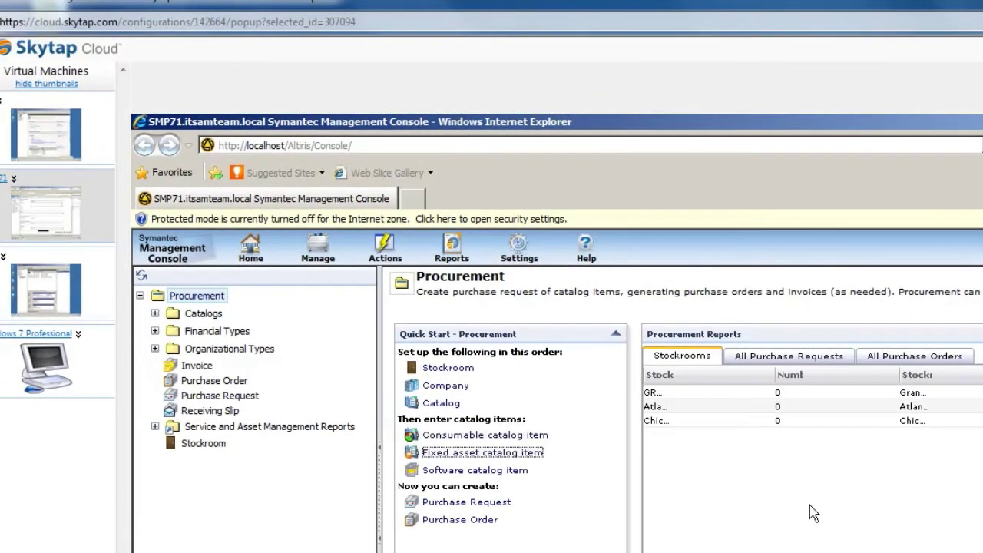
- Start a new software catalog item and name it Adobe Acrobat Professional
{"action": "left_click", "coordinate": [458, 471]}
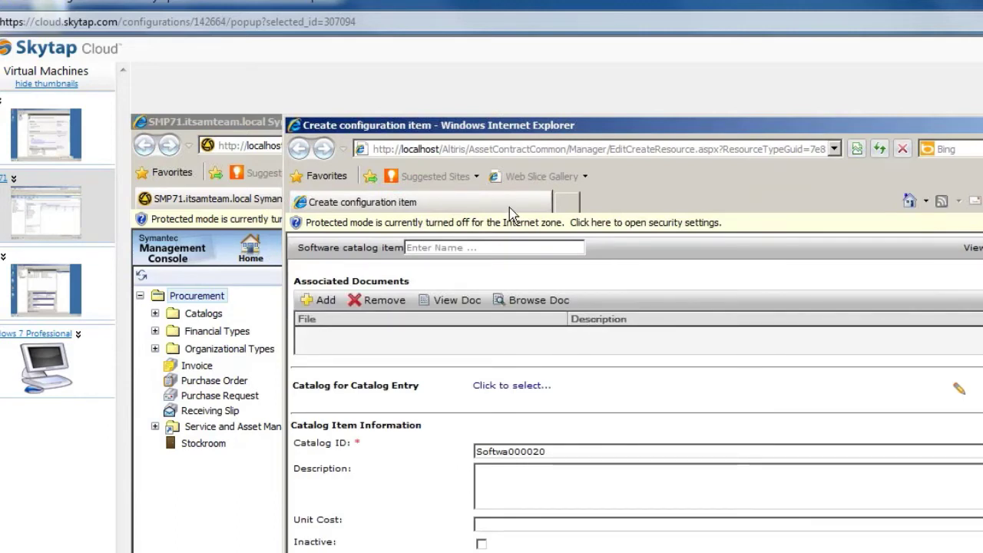
{"action": "left_click", "coordinate": [485, 247]}
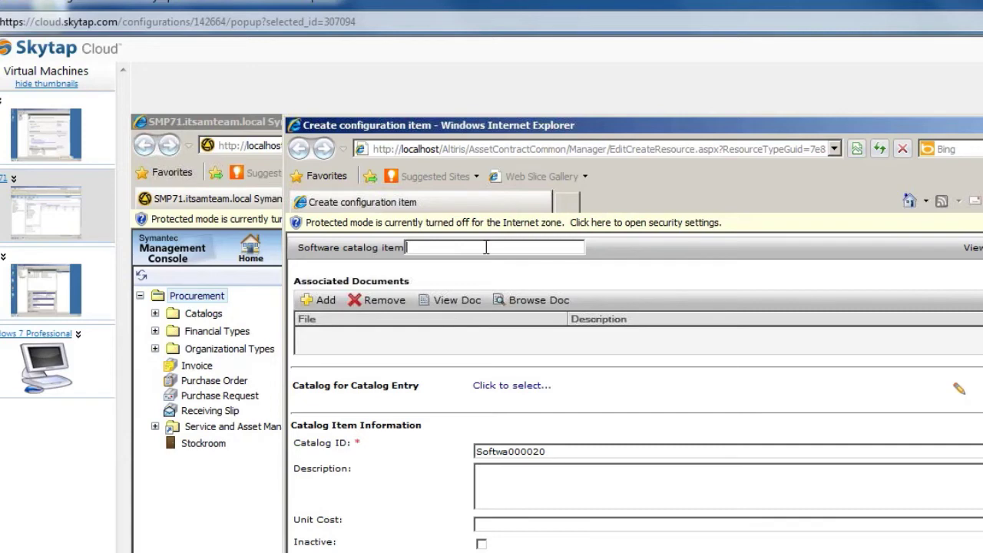
{"action": "type", "text": "Adobe Acrobat8"}
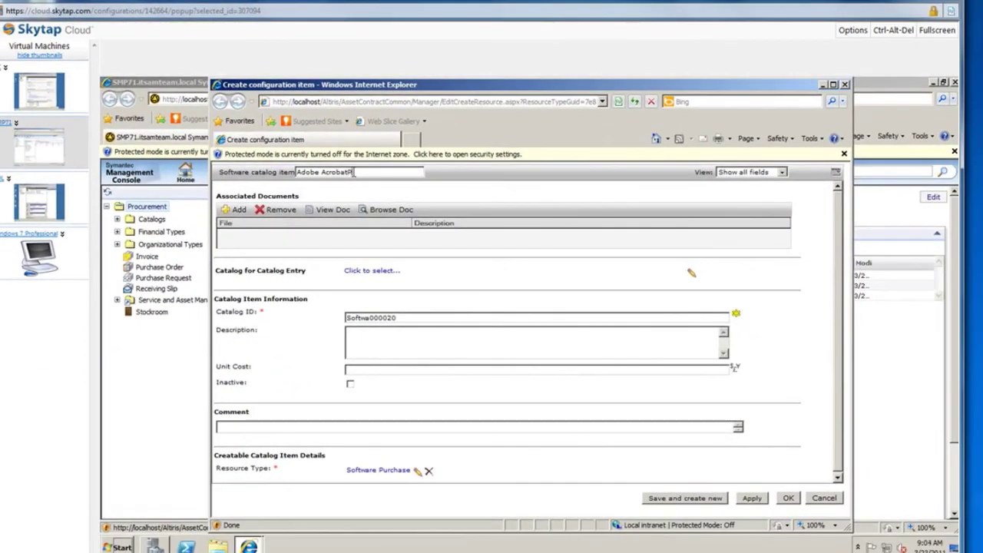
{"action": "type", "text": "Professional"}
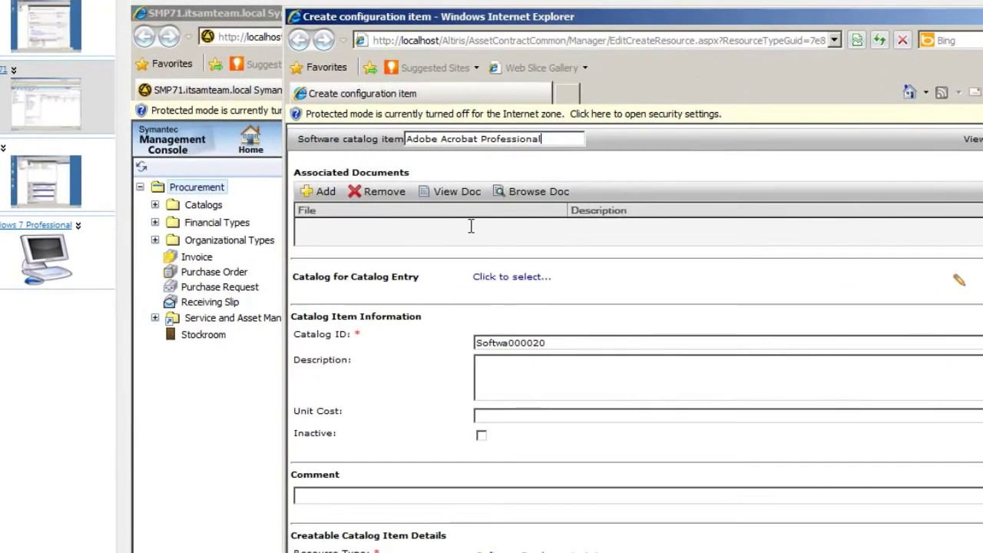
- Assign the software item to ACME Company Catalog, then save it and close its window
{"action": "left_click", "coordinate": [371, 273]}
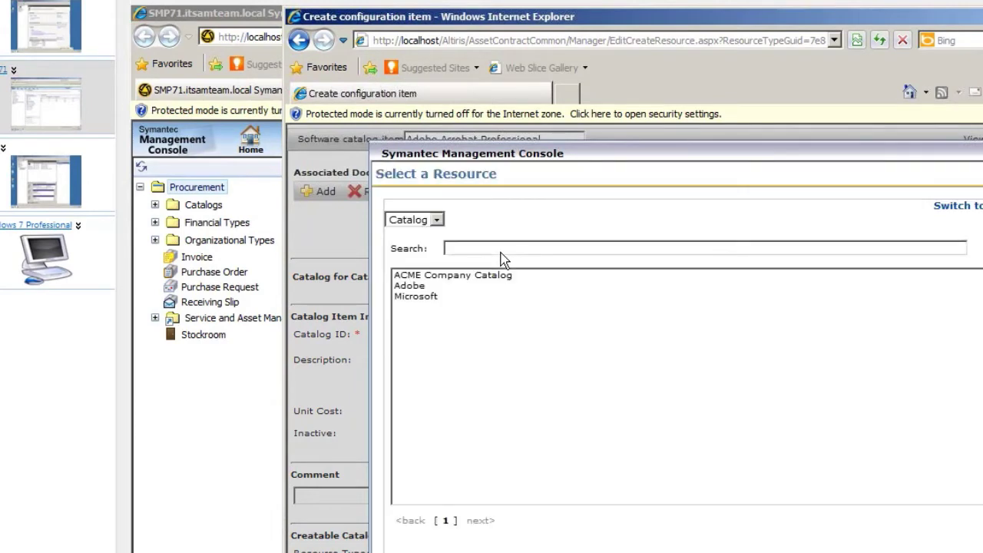
{"action": "left_click", "coordinate": [431, 279]}
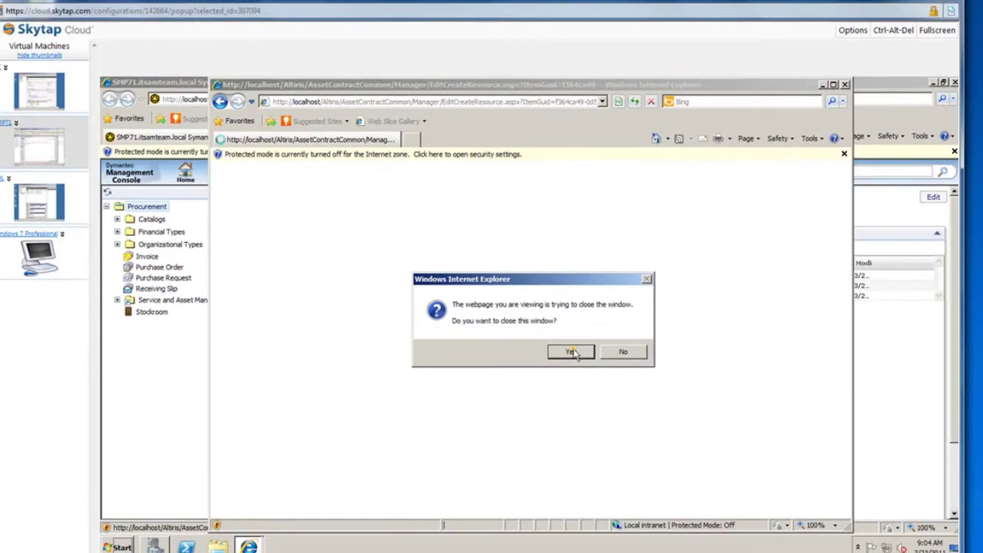
{"action": "left_click", "coordinate": [599, 354]}
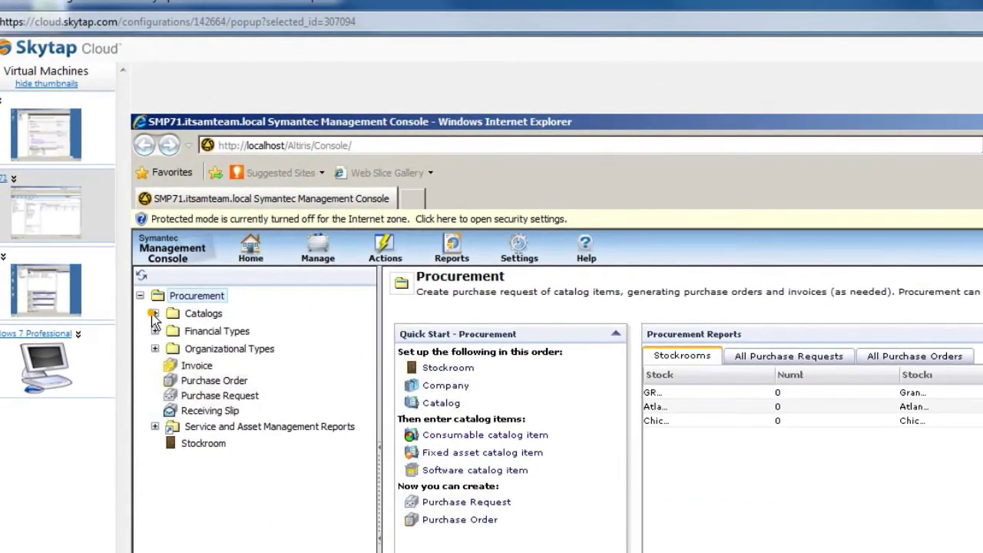
- Open ACME Company Catalog from the list of catalogs for editing, examine its associated catalog entries and close it without changes
{"action": "left_click", "coordinate": [122, 229]}
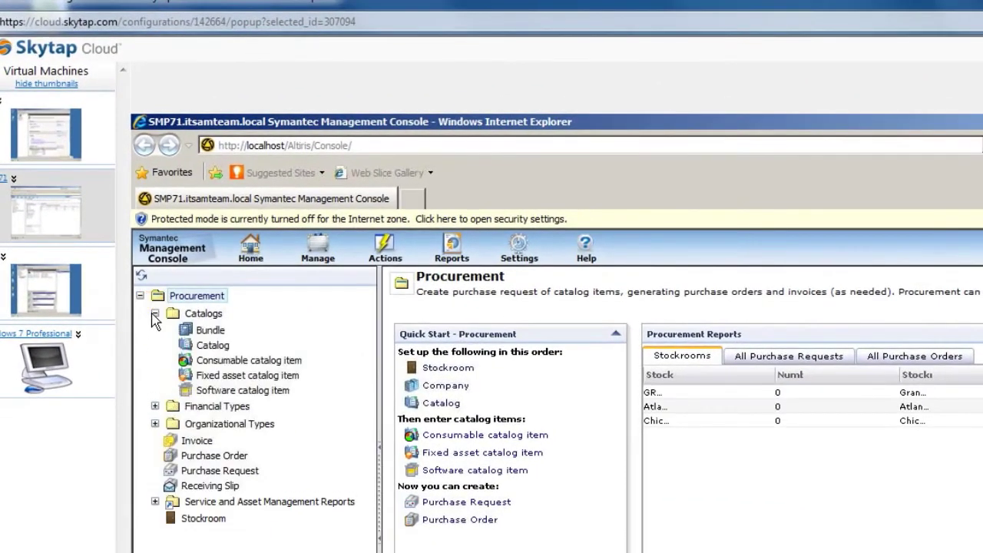
{"action": "left_click", "coordinate": [208, 347]}
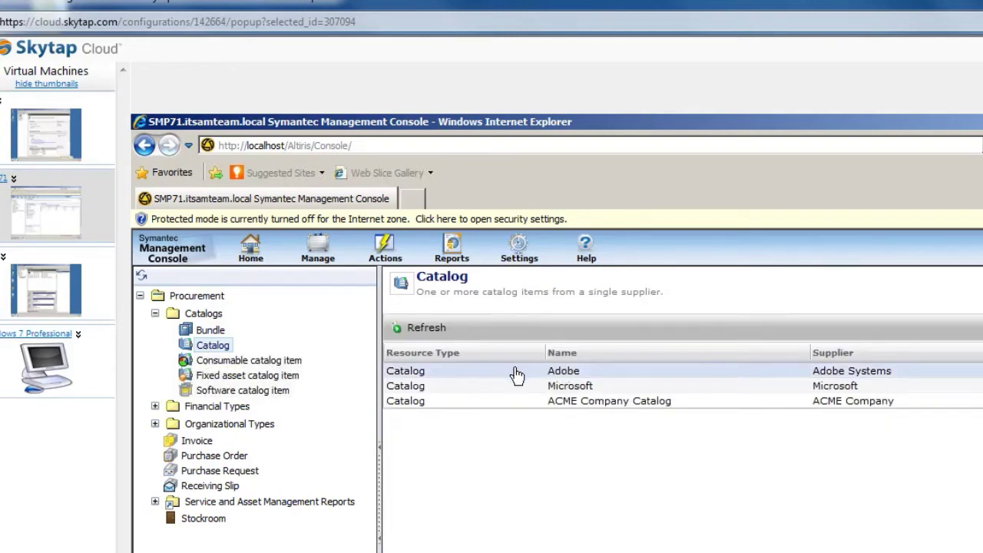
{"action": "left_click", "coordinate": [467, 403]}
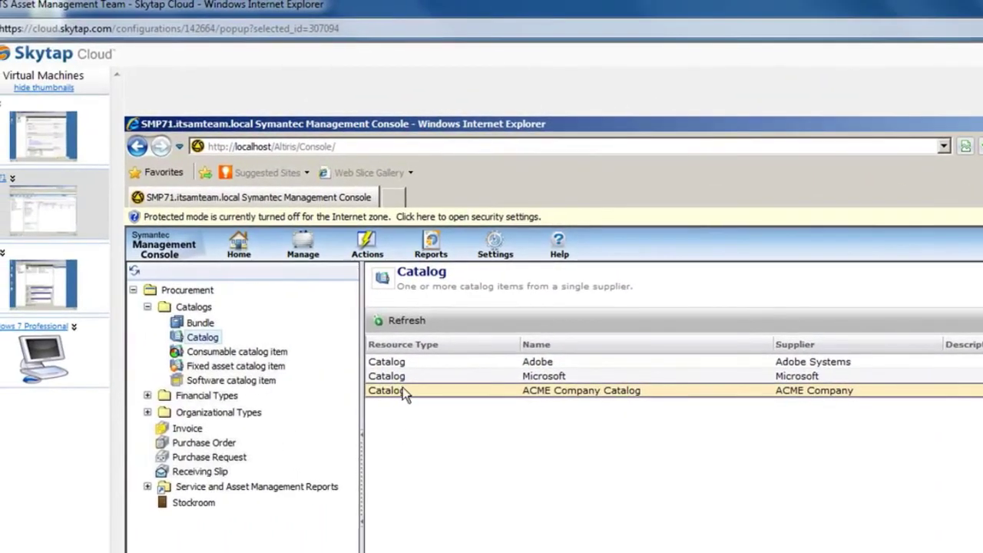
{"action": "right_click", "coordinate": [404, 393]}
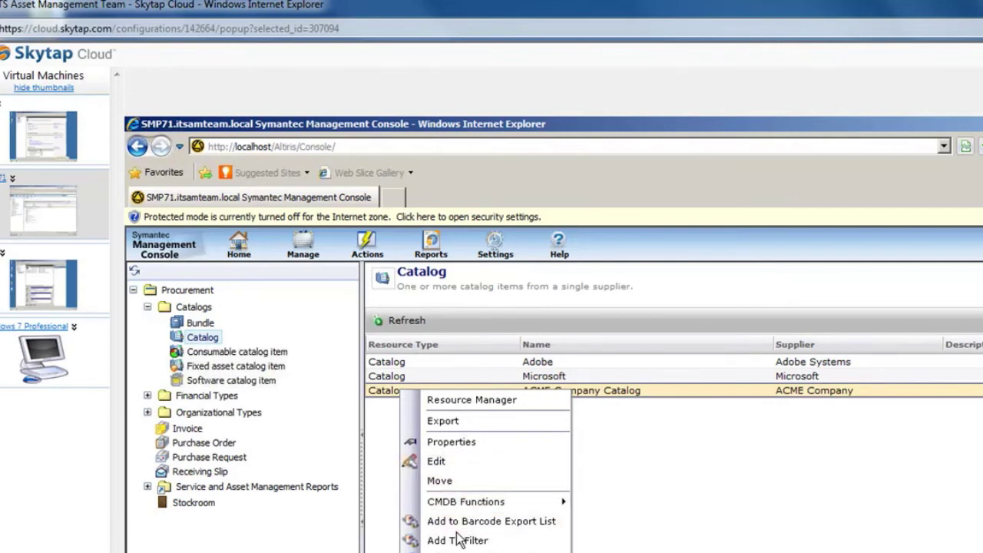
{"action": "mouse_move", "coordinate": [472, 501]}
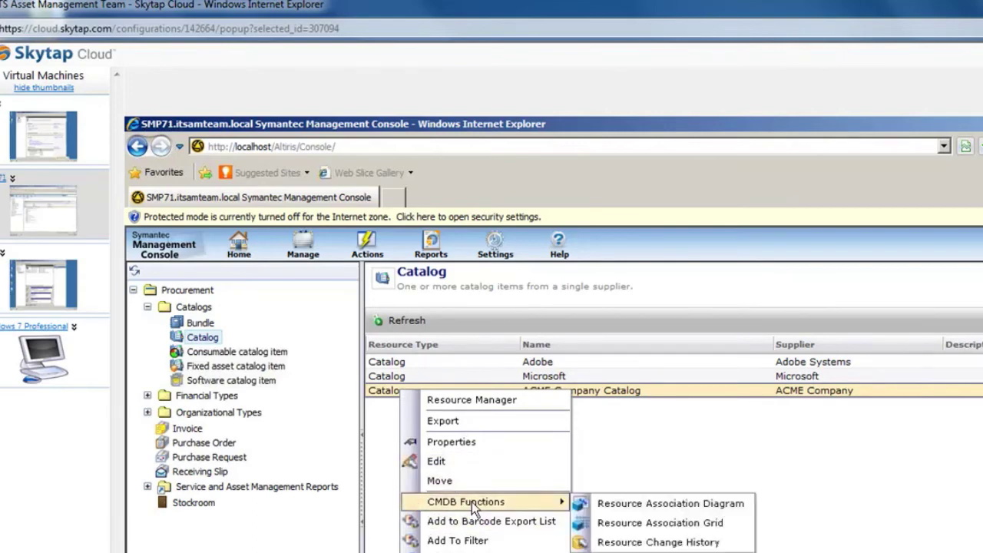
{"action": "left_click", "coordinate": [451, 465]}
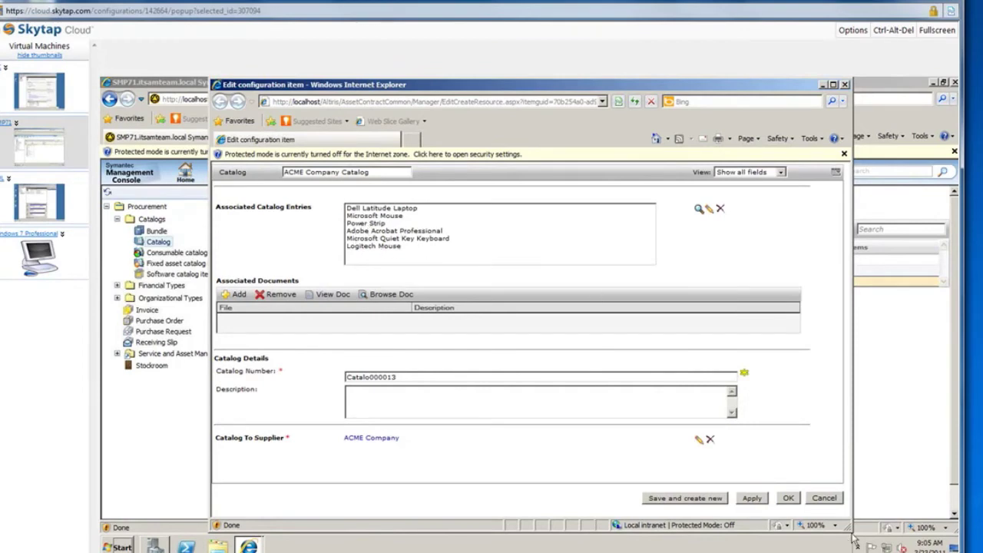
{"action": "left_click", "coordinate": [829, 501]}
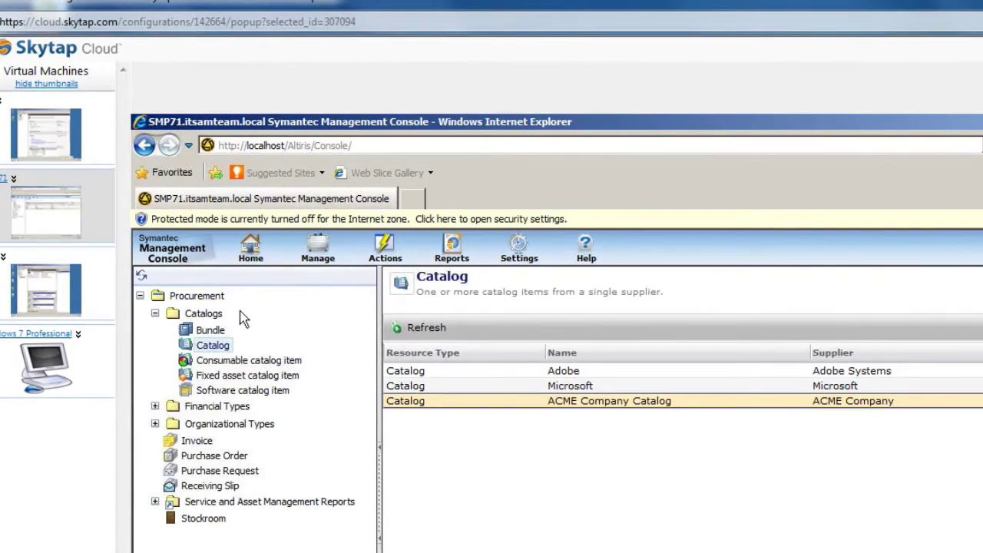
- Create a new catalog bundle and name it New User Laptop Bundle
{"action": "left_click", "coordinate": [205, 334]}
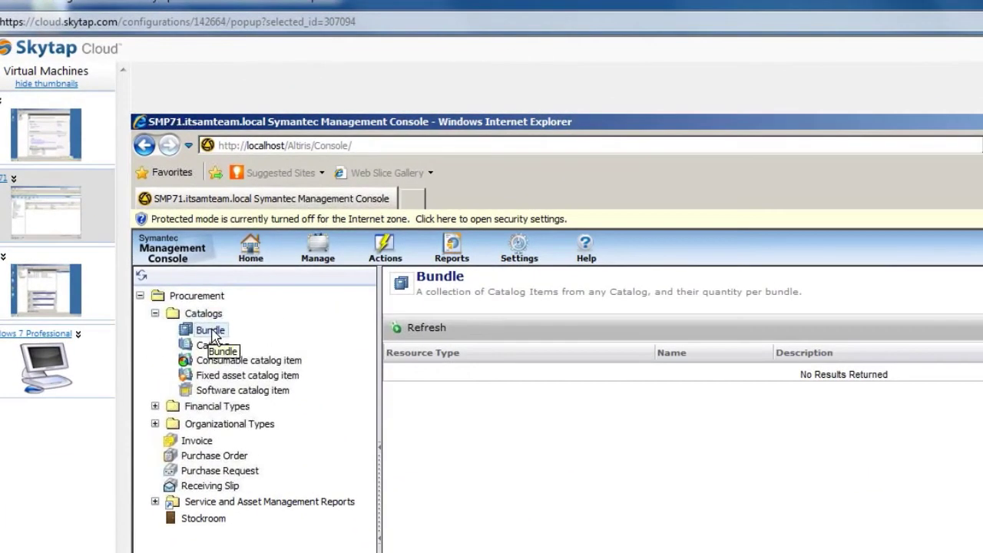
{"action": "right_click", "coordinate": [212, 335]}
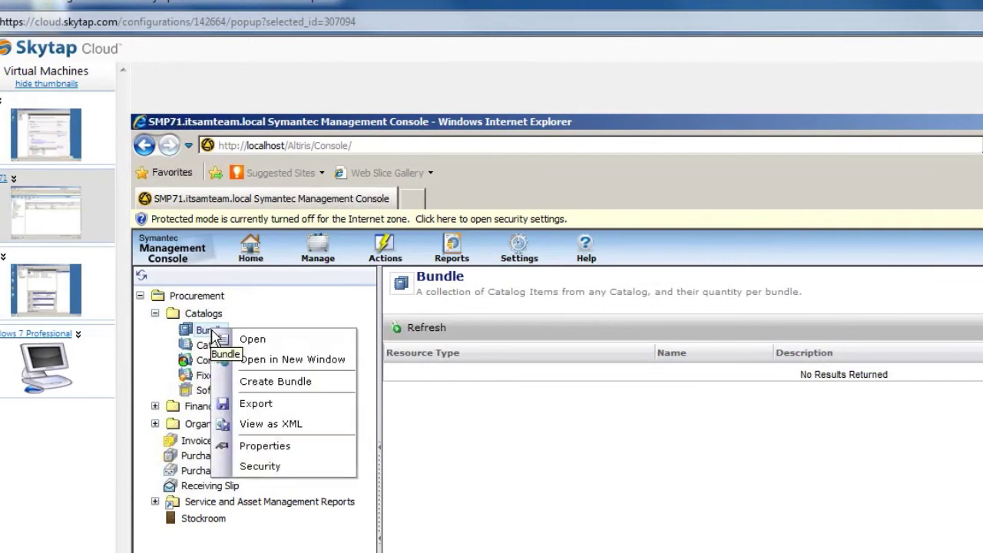
{"action": "left_click", "coordinate": [287, 386]}
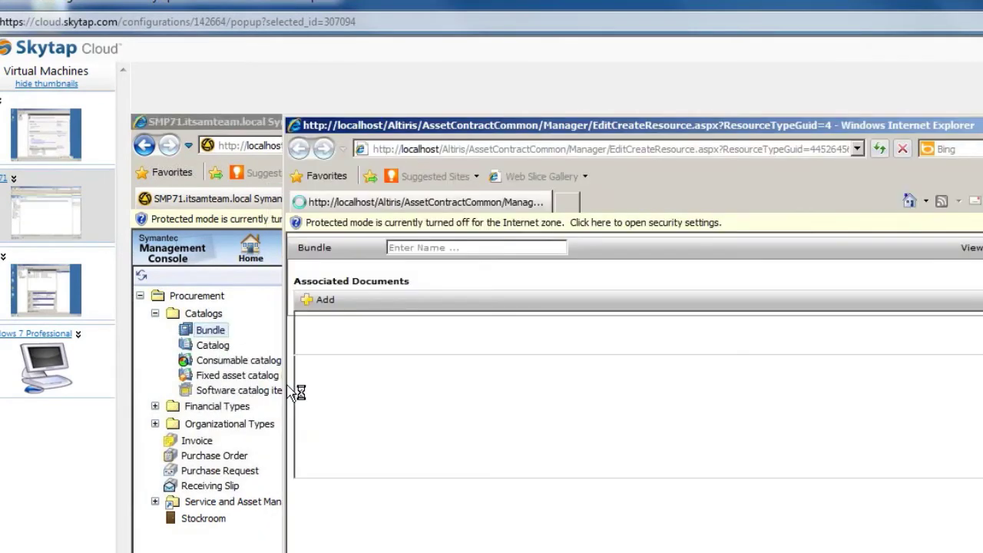
{"action": "left_click", "coordinate": [460, 248]}
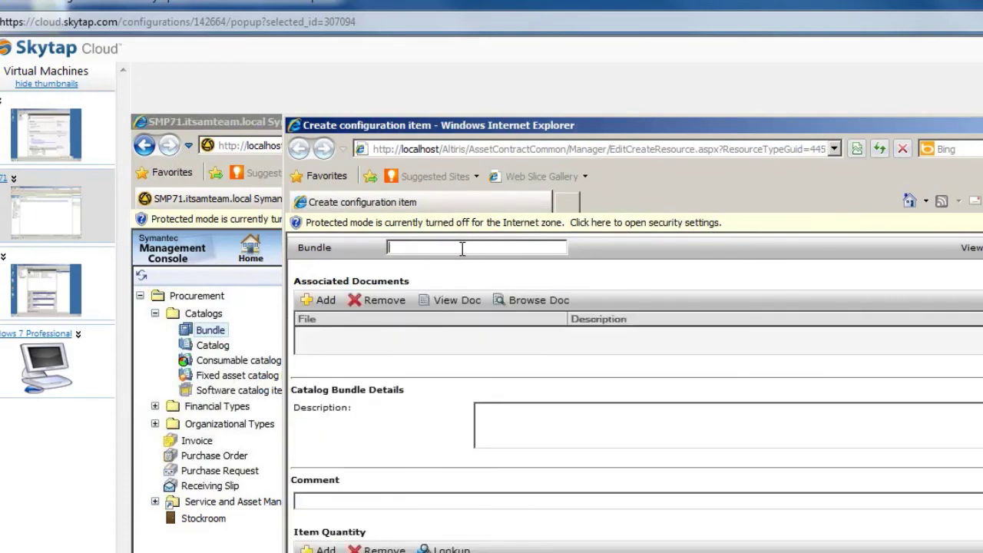
{"action": "type", "text": "New User Laptop Bundle"}
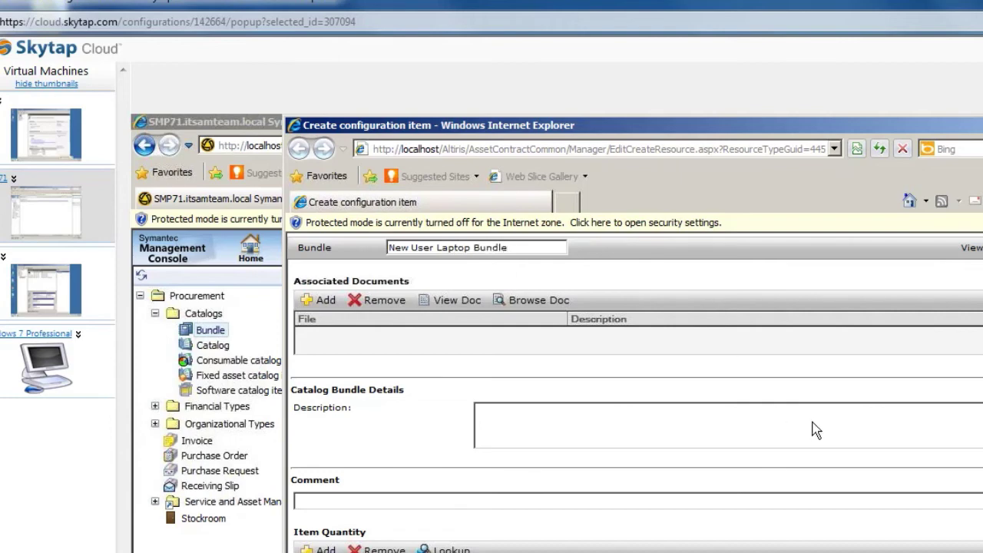
- Describe the bundle as "Laptop bundle for new users requiring mobility"
{"action": "left_click", "coordinate": [776, 425]}
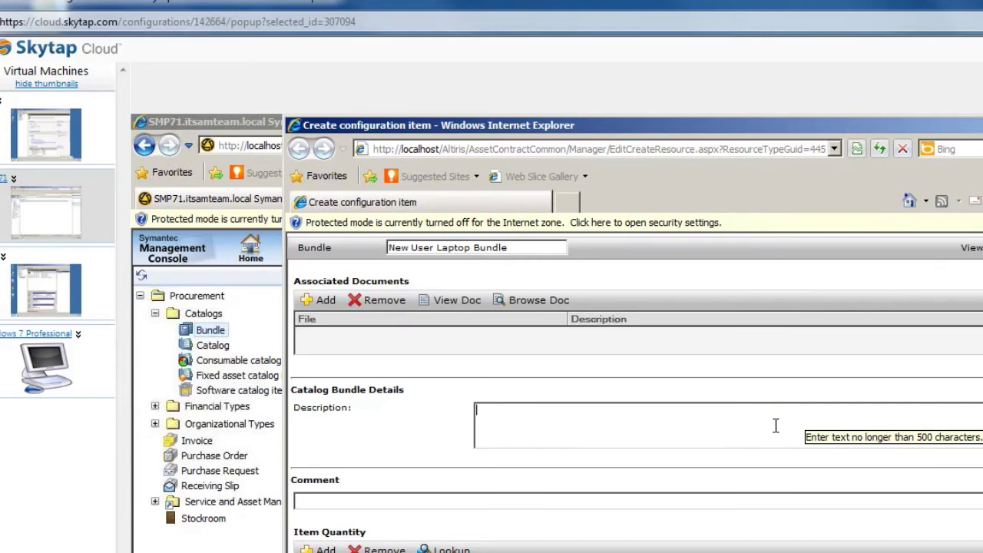
{"action": "type", "text": "Lab"}
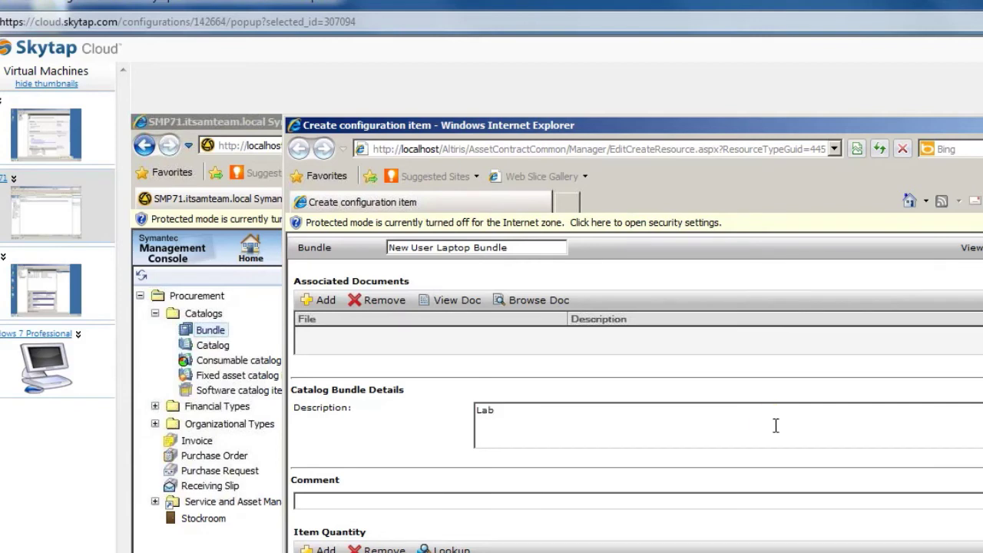
{"action": "type", "text": "top bundle for new users requiring mobility"}
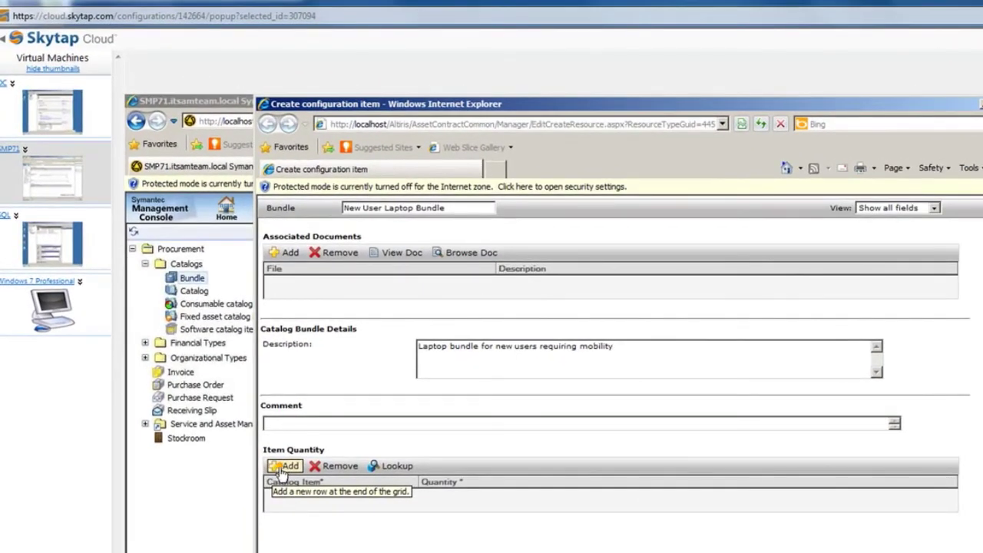
- Start adding a bundle item, filtering by supplier ACME Company, ACME Company Catalog, resource type Computer and type Fixed asset catalog item
{"action": "left_click", "coordinate": [284, 467]}
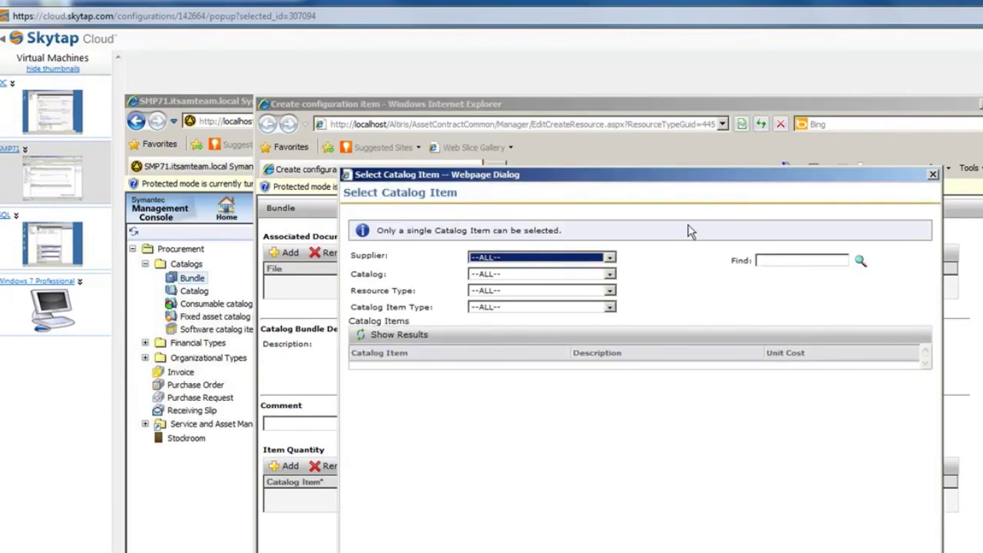
{"action": "left_click", "coordinate": [610, 258]}
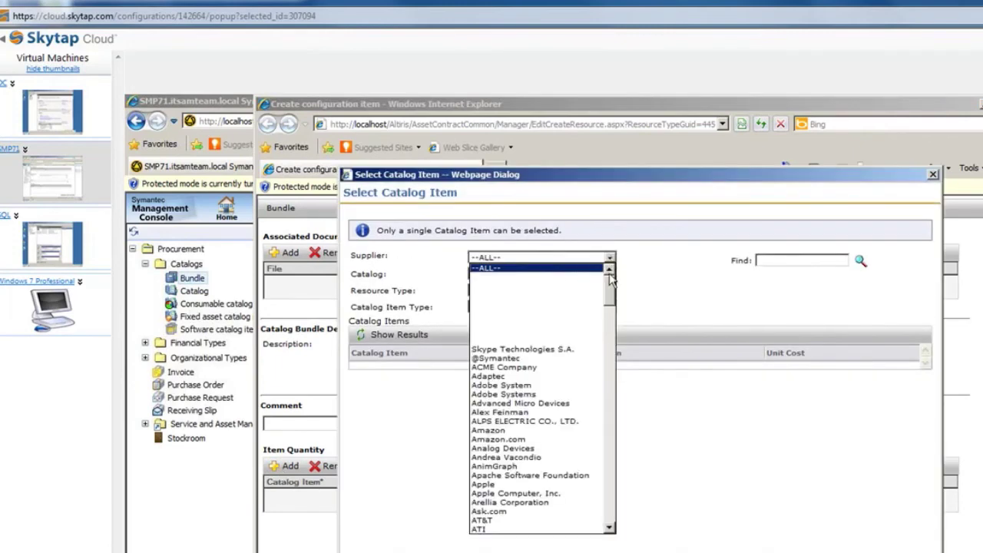
{"action": "left_click", "coordinate": [516, 368]}
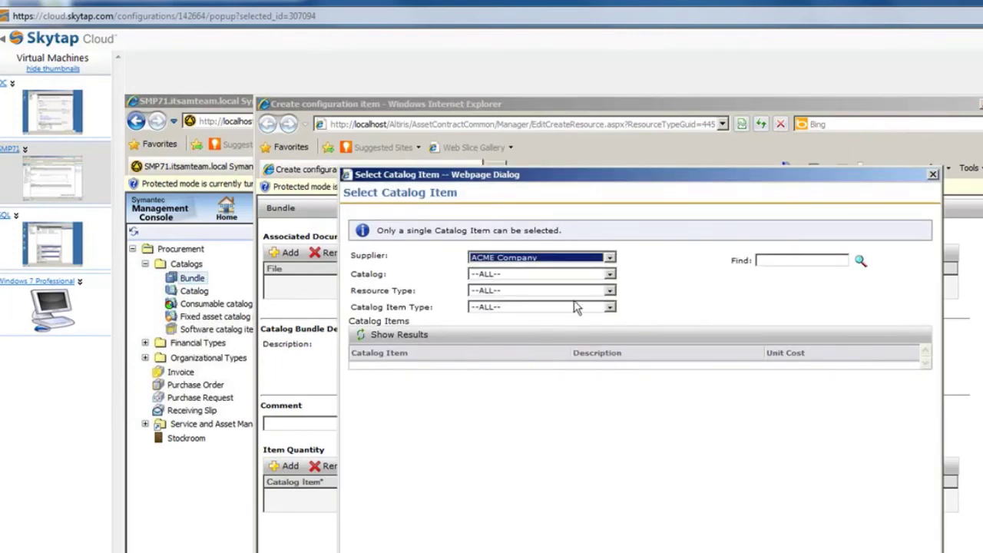
{"action": "left_click", "coordinate": [600, 275]}
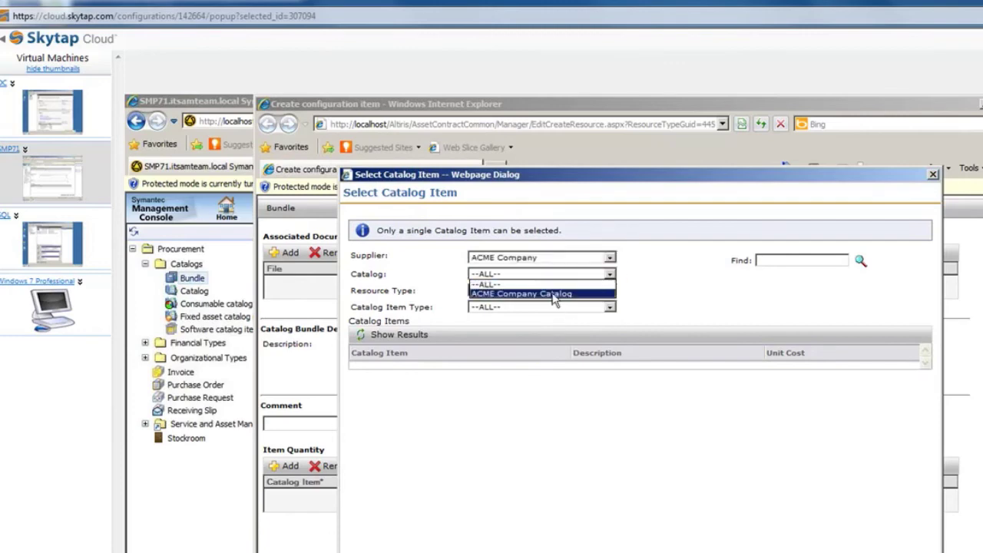
{"action": "left_click", "coordinate": [551, 293]}
{"action": "left_click", "coordinate": [609, 291]}
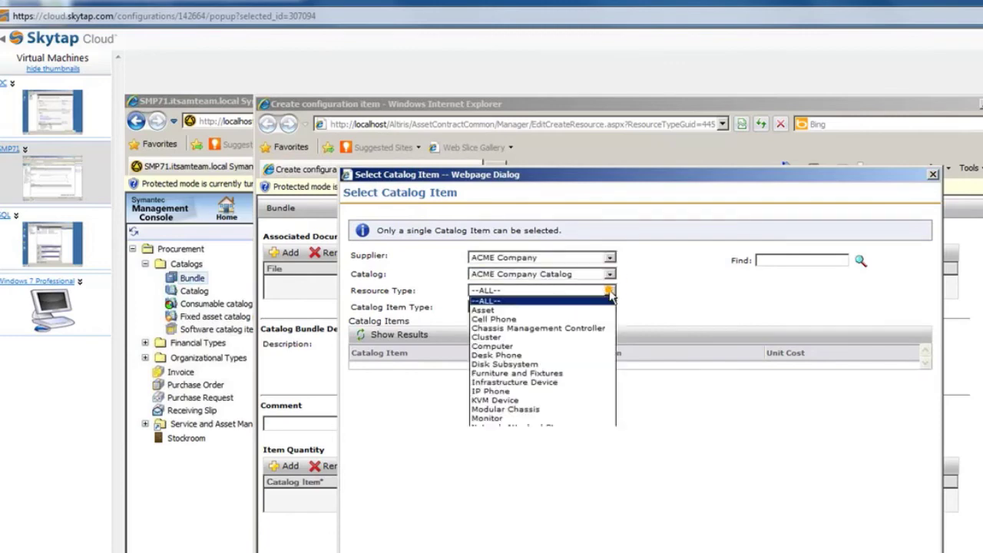
{"action": "left_click", "coordinate": [503, 354]}
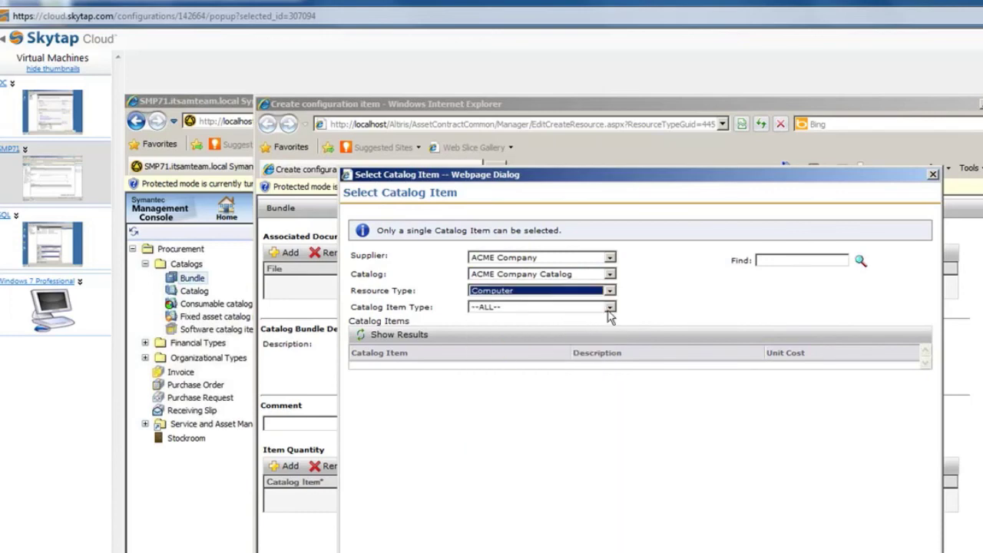
{"action": "left_click", "coordinate": [610, 307]}
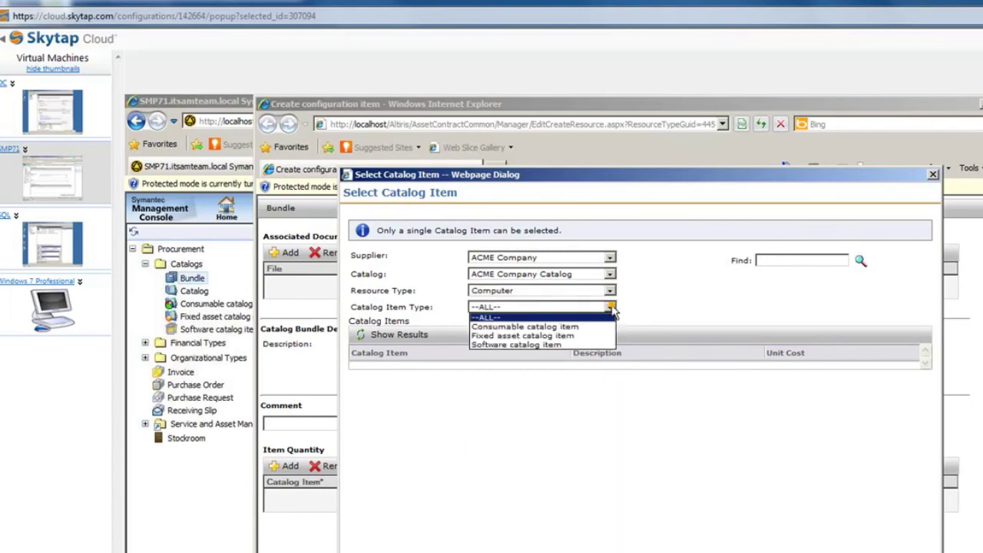
{"action": "left_click", "coordinate": [521, 338]}
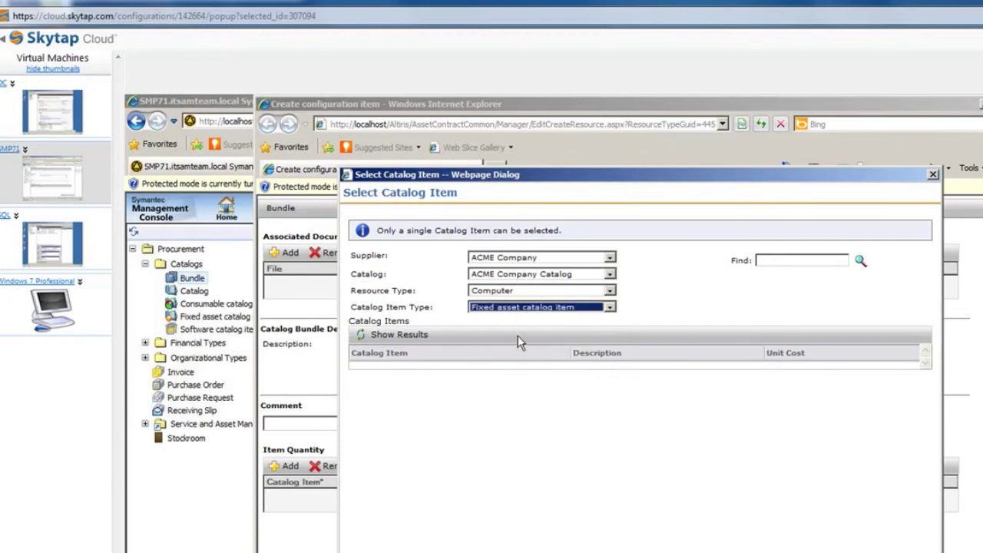
- Search the filtered catalog items for "dell" and add Dell Latitude Laptop to the bundle
{"action": "left_click", "coordinate": [820, 259]}
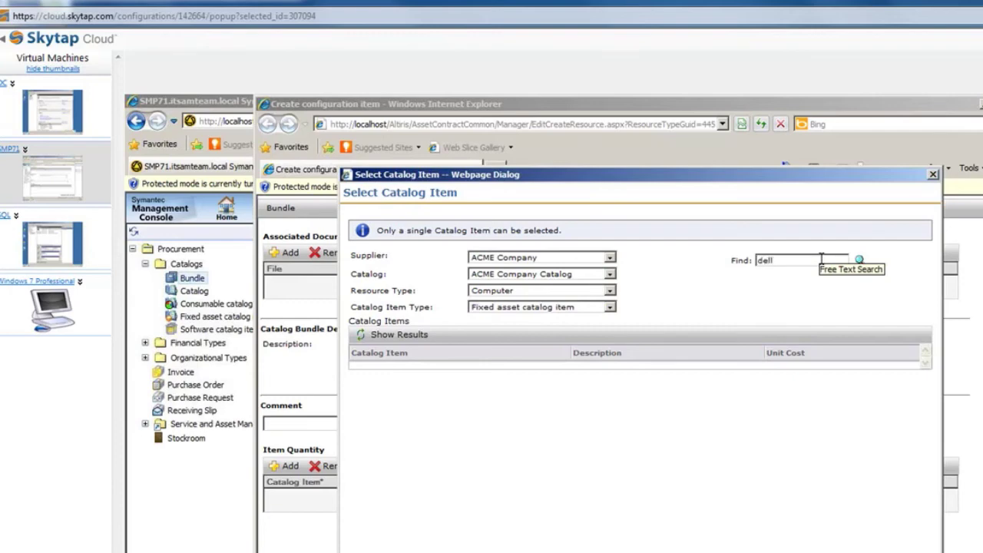
{"action": "left_click", "coordinate": [861, 262]}
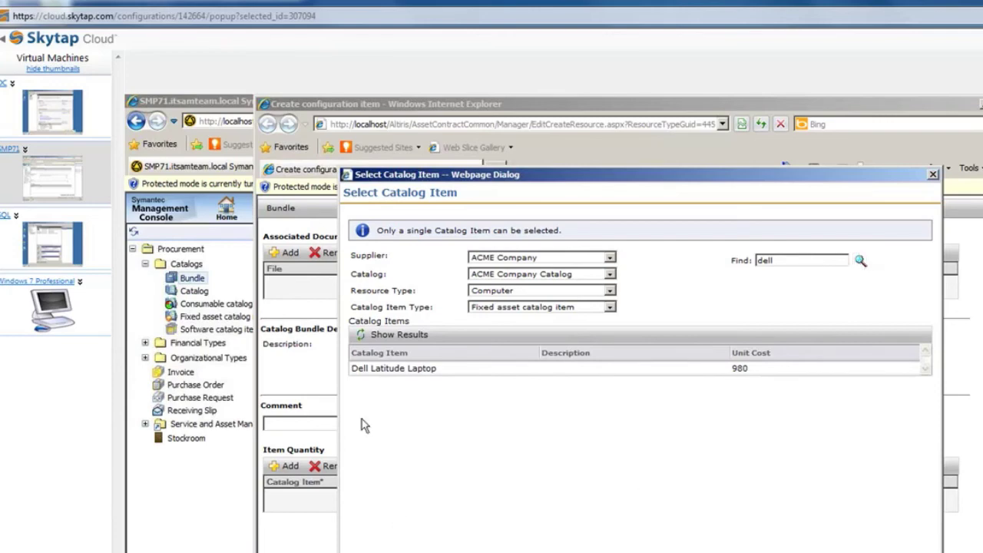
{"action": "left_click", "coordinate": [369, 368]}
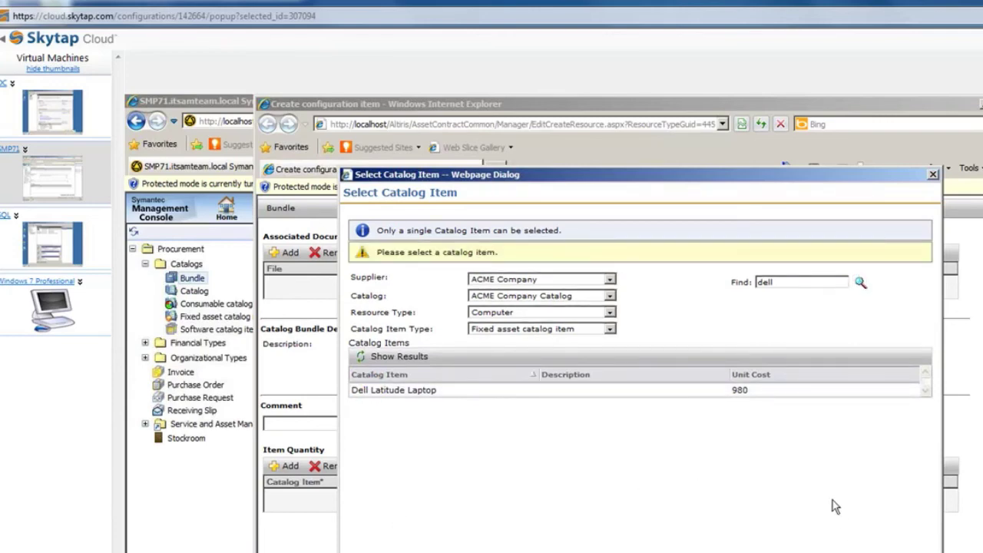
{"action": "left_click", "coordinate": [385, 389]}
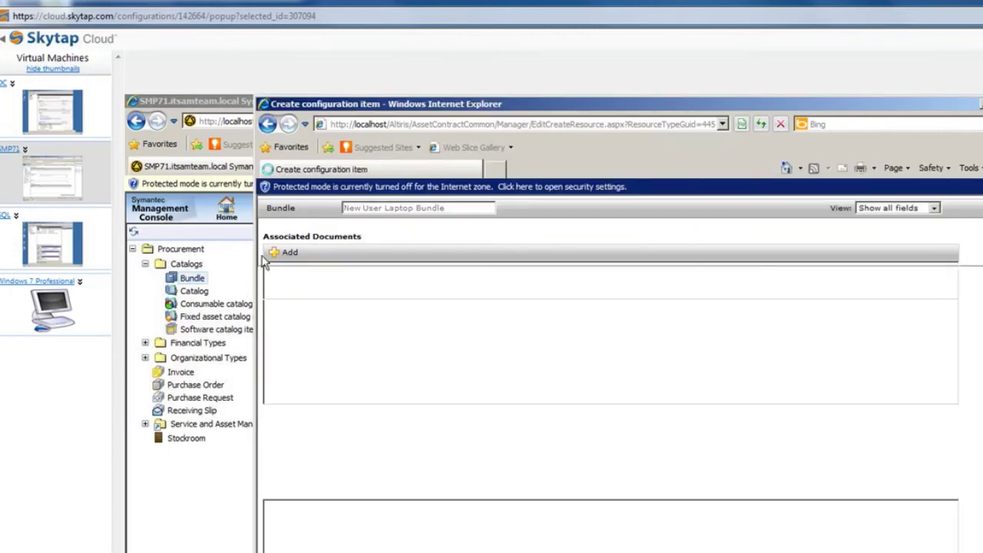
- Start adding a second bundle item, filtering by supplier ACME Company, ACME Company Catalog, all resource types and Consumable catalog item
{"action": "left_click", "coordinate": [288, 468]}
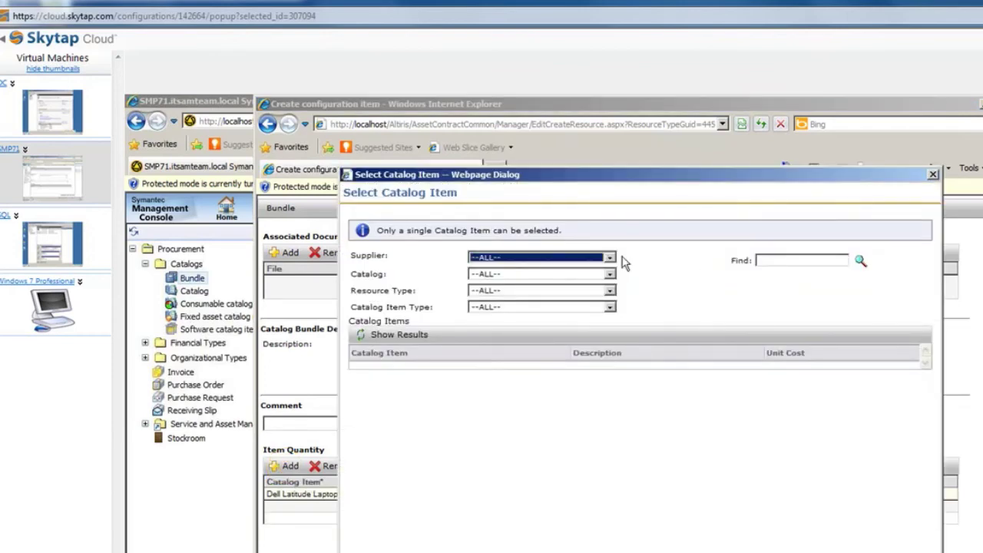
{"action": "left_click", "coordinate": [610, 258]}
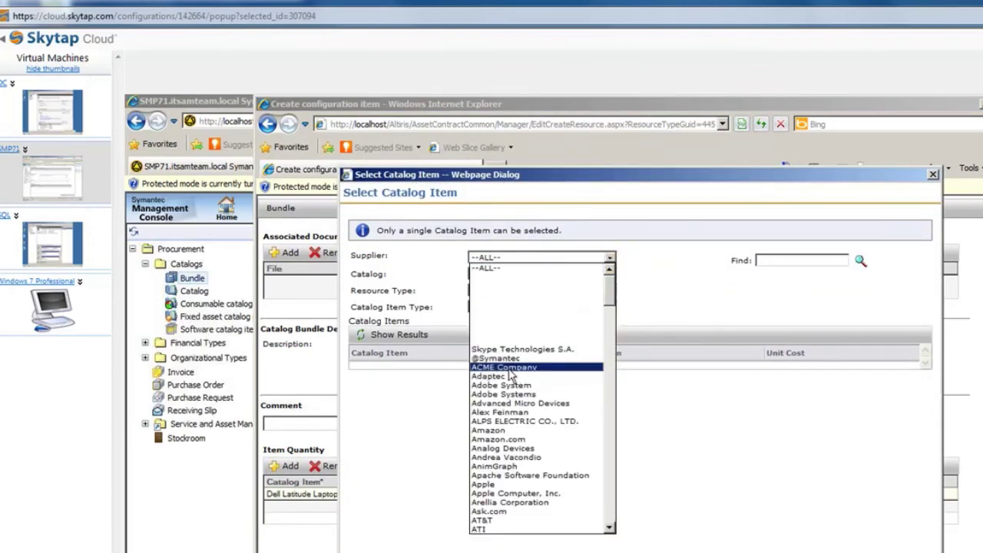
{"action": "left_click", "coordinate": [537, 378]}
{"action": "left_click", "coordinate": [544, 274]}
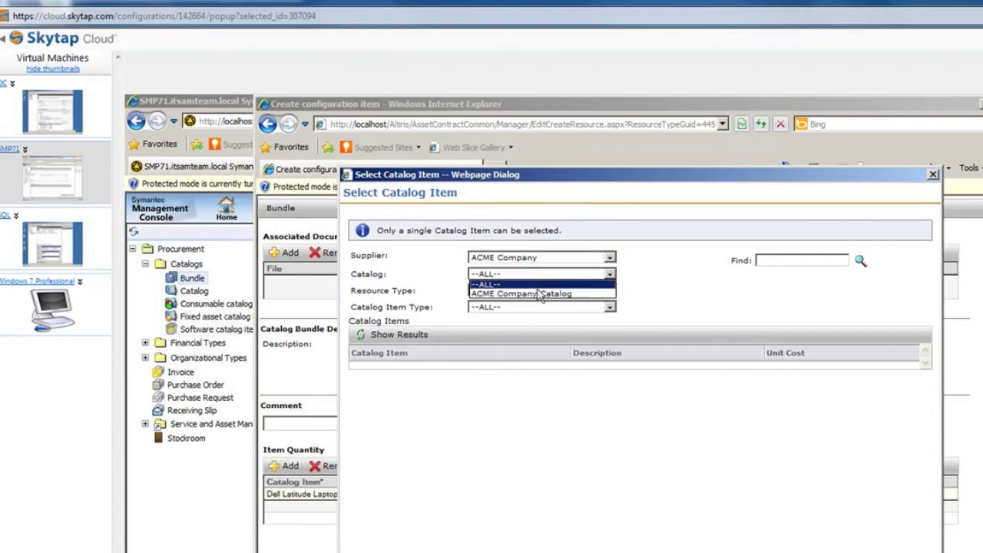
{"action": "left_click", "coordinate": [535, 294]}
{"action": "left_click", "coordinate": [536, 294]}
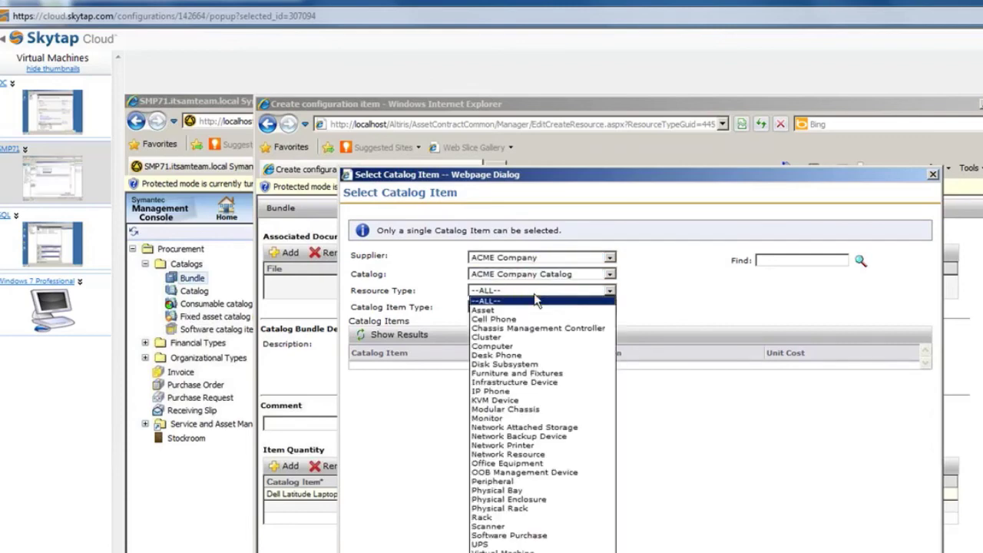
{"action": "left_click", "coordinate": [535, 301]}
{"action": "left_click", "coordinate": [559, 307]}
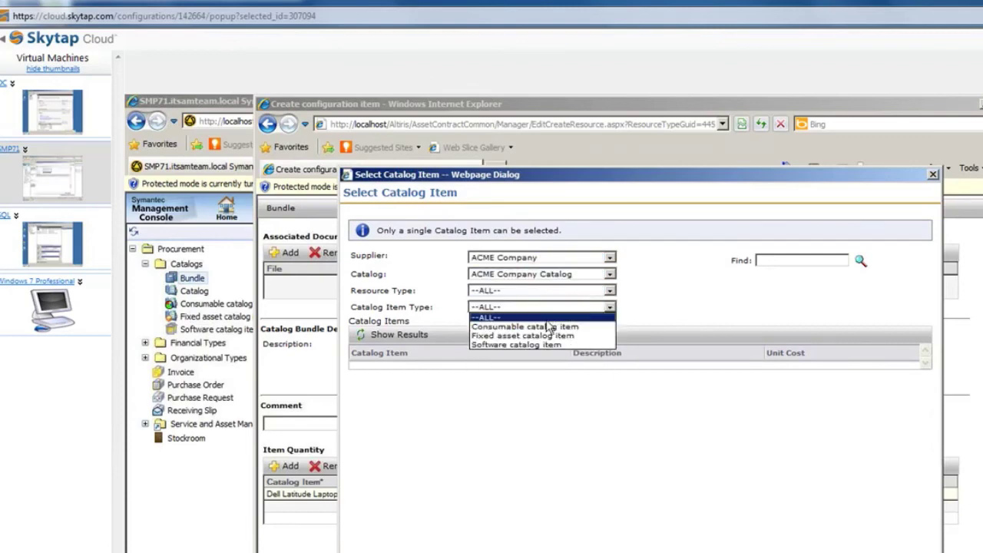
{"action": "left_click", "coordinate": [537, 328]}
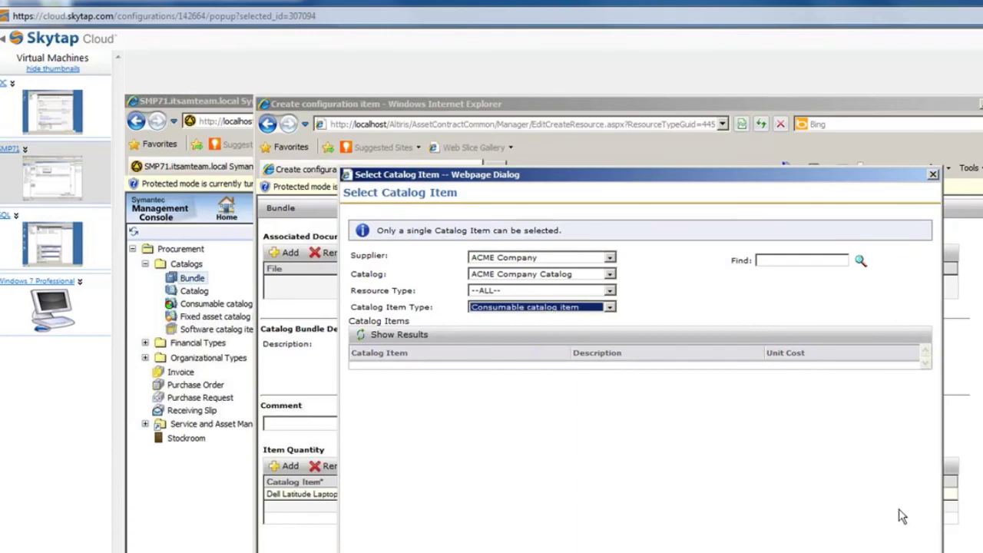
- Search the consumable catalog items for "power strip" and add Power Strip to the bundle
{"action": "left_click", "coordinate": [807, 262]}
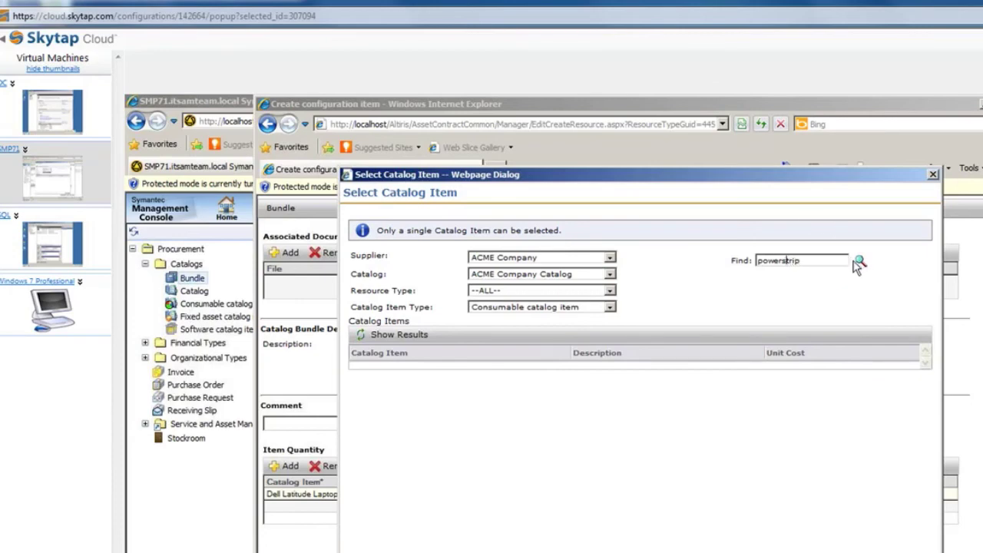
{"action": "key", "text": "BackSpace"}
{"action": "key", "text": "Right"}
{"action": "left_click", "coordinate": [861, 262]}
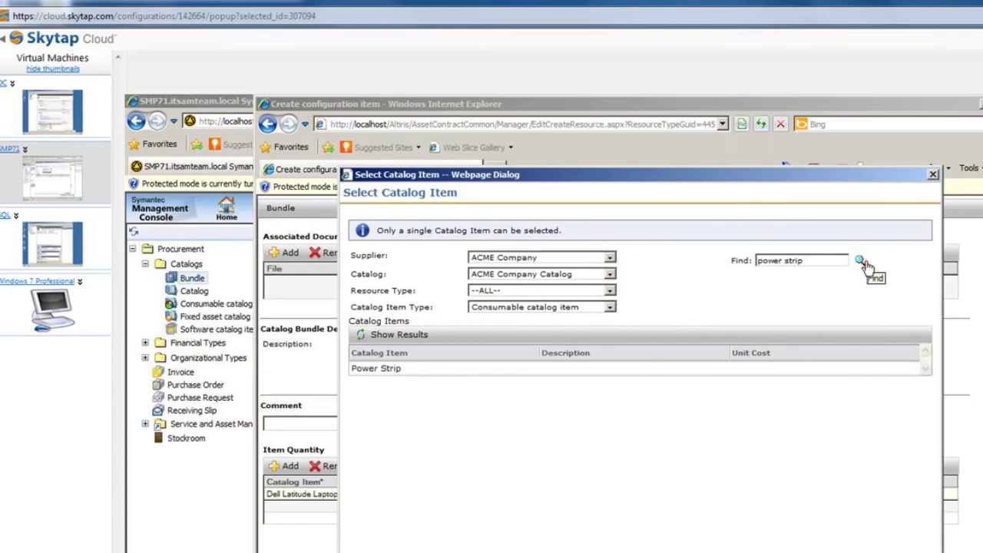
{"action": "left_click", "coordinate": [402, 368]}
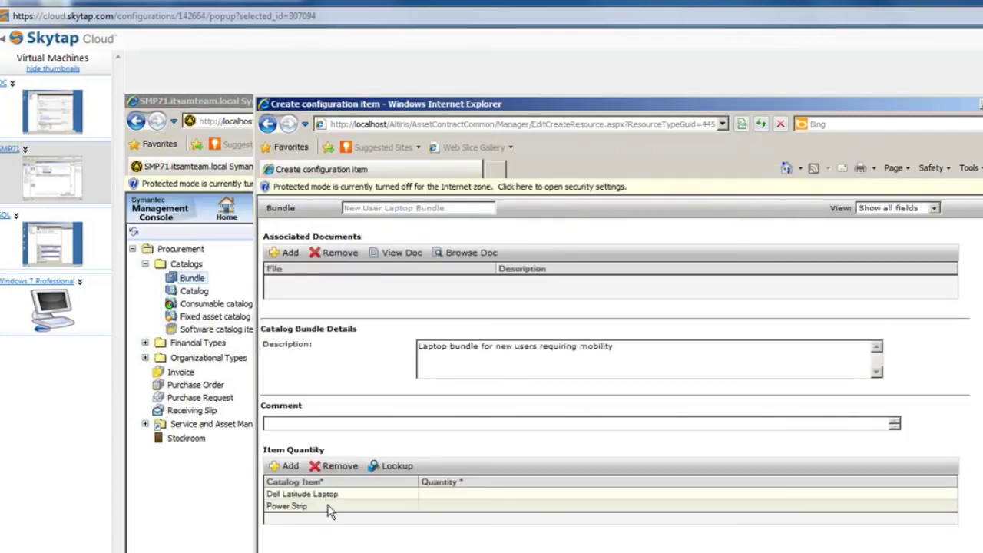
- Start adding a third bundle item, filtering by supplier ACME Company, ACME Company Catalog and type Consumable catalog item
{"action": "left_click", "coordinate": [283, 466]}
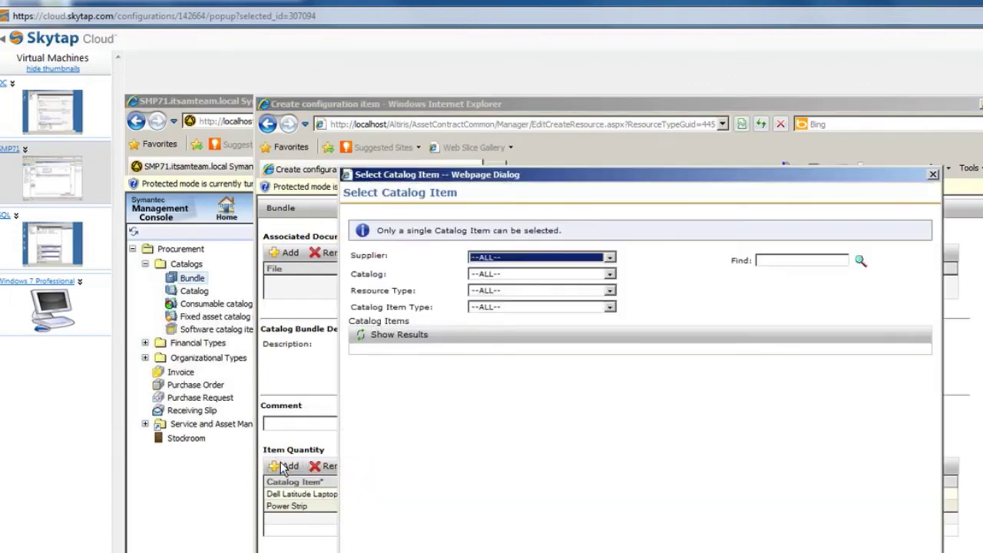
{"action": "left_click", "coordinate": [547, 260]}
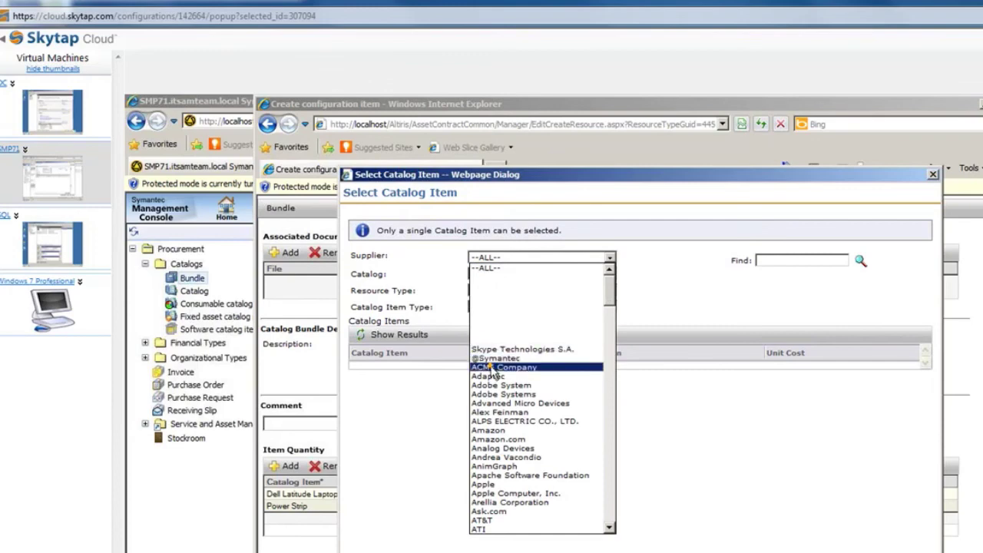
{"action": "left_click", "coordinate": [495, 367]}
{"action": "left_click", "coordinate": [494, 281]}
{"action": "left_click", "coordinate": [491, 293]}
{"action": "left_click", "coordinate": [490, 307]}
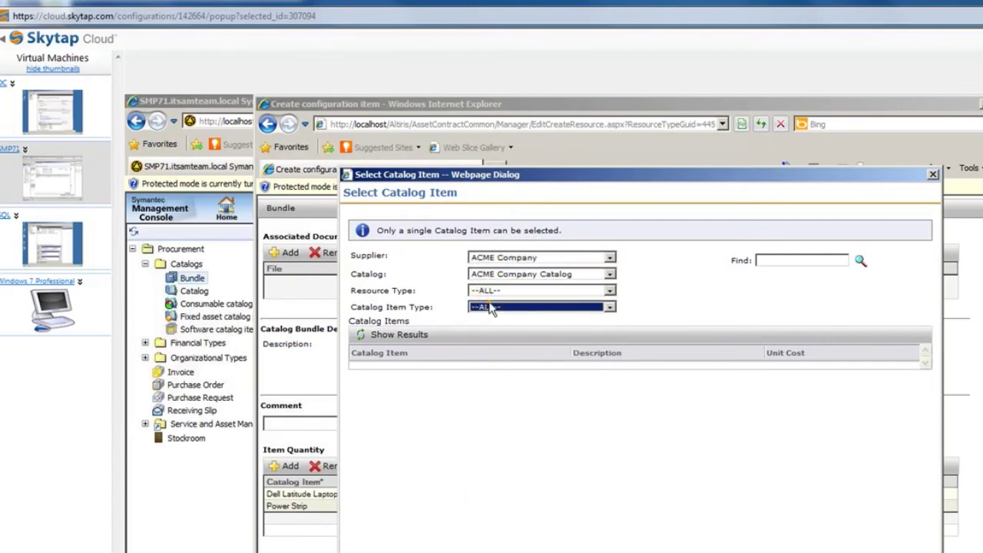
{"action": "left_click", "coordinate": [496, 308]}
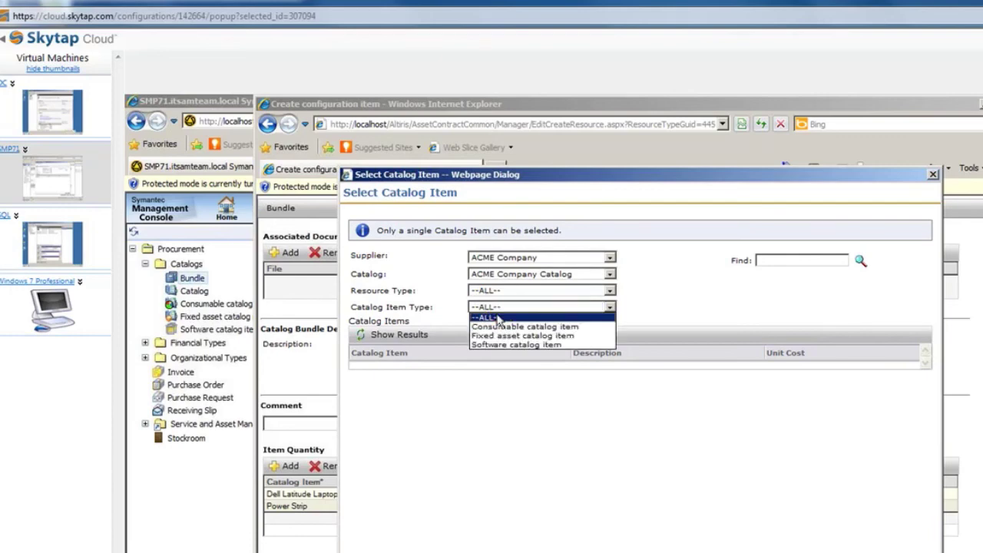
{"action": "left_click", "coordinate": [496, 329]}
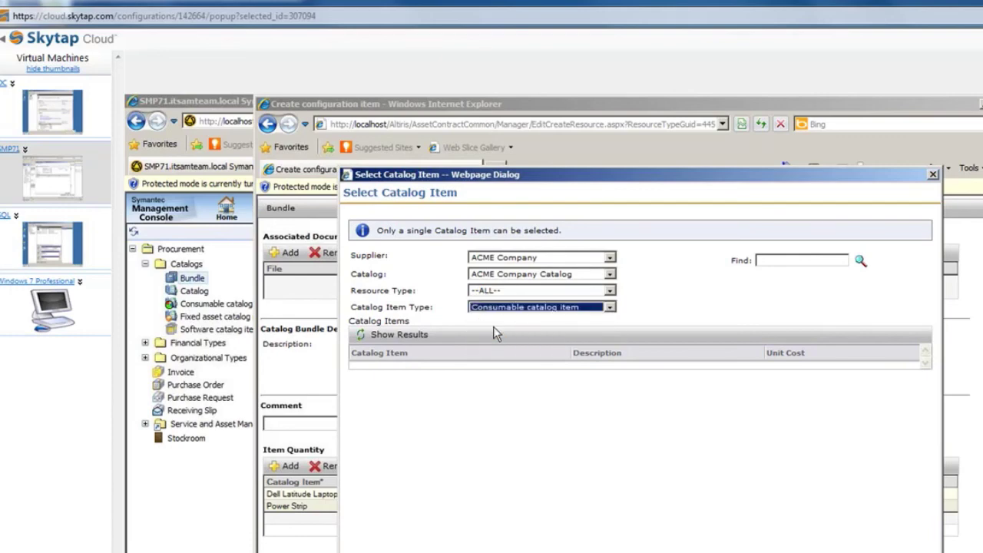
- Search the consumable catalog items for "mouse" and add Logitech Mouse to the bundle
{"action": "left_click", "coordinate": [781, 261]}
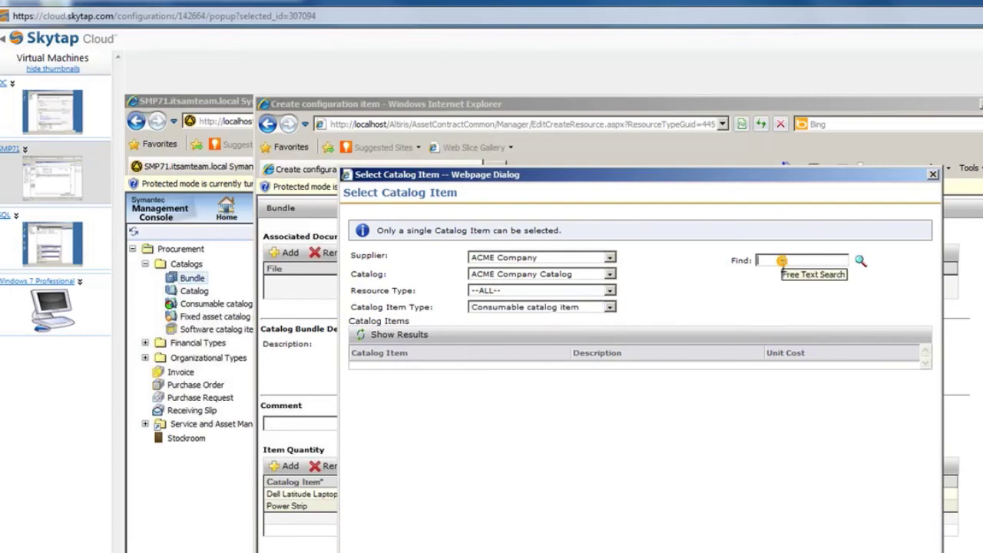
{"action": "left_click", "coordinate": [861, 261]}
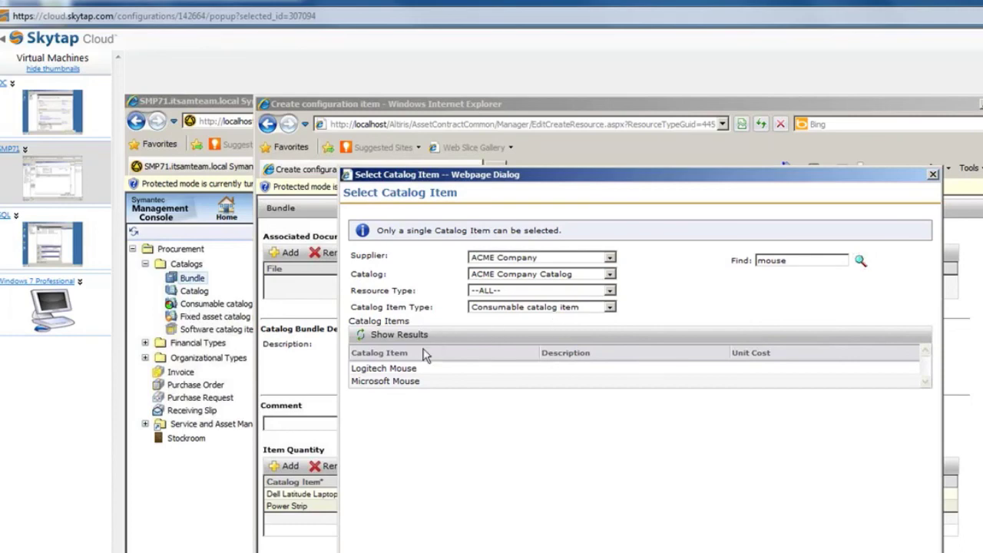
{"action": "left_click", "coordinate": [384, 384]}
{"action": "left_click", "coordinate": [386, 371]}
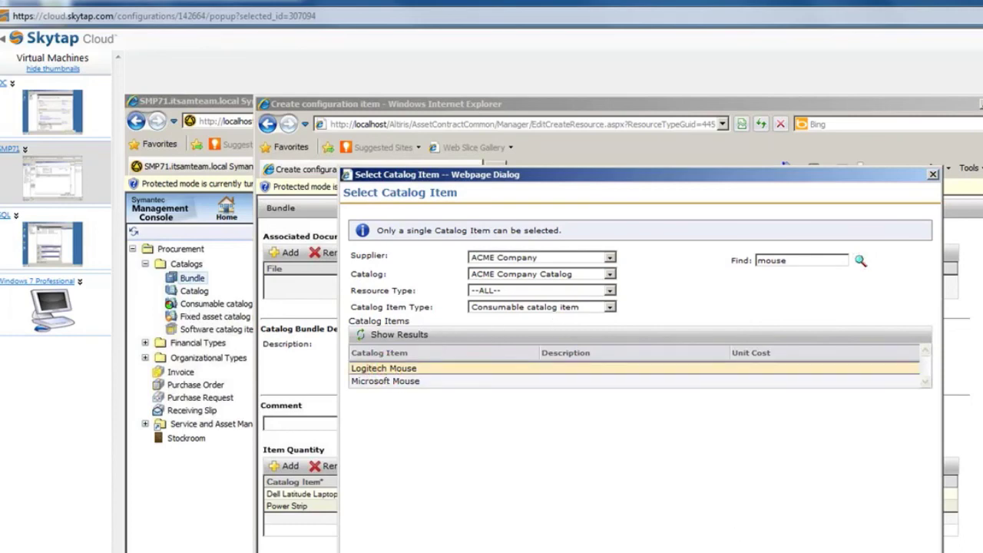
{"action": "key", "text": "Return"}
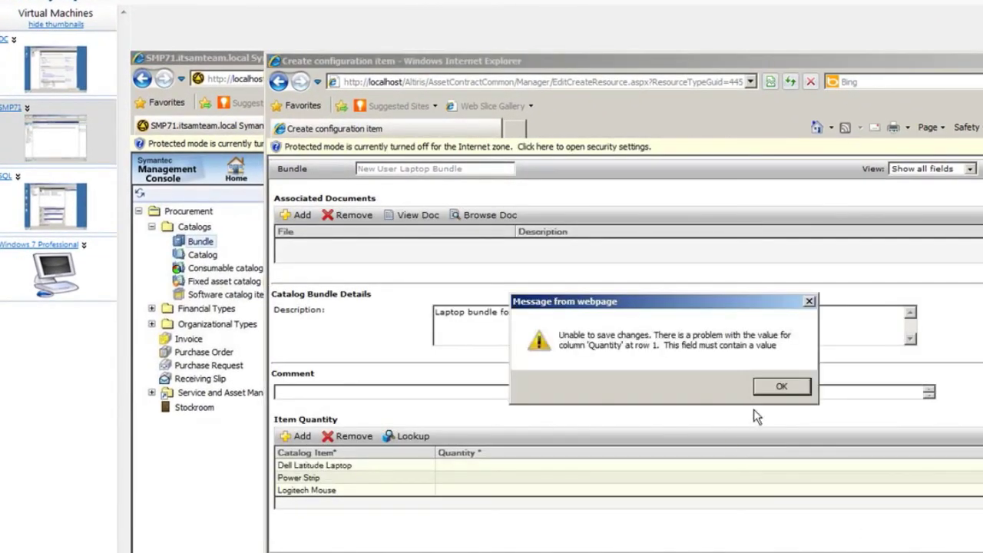
- Set the quantities of Dell Latitude Laptop, Power Strip and Logitech Mouse to 1 each, then save the bundle and close its window
{"action": "left_click", "coordinate": [779, 388]}
{"action": "left_click", "coordinate": [453, 465]}
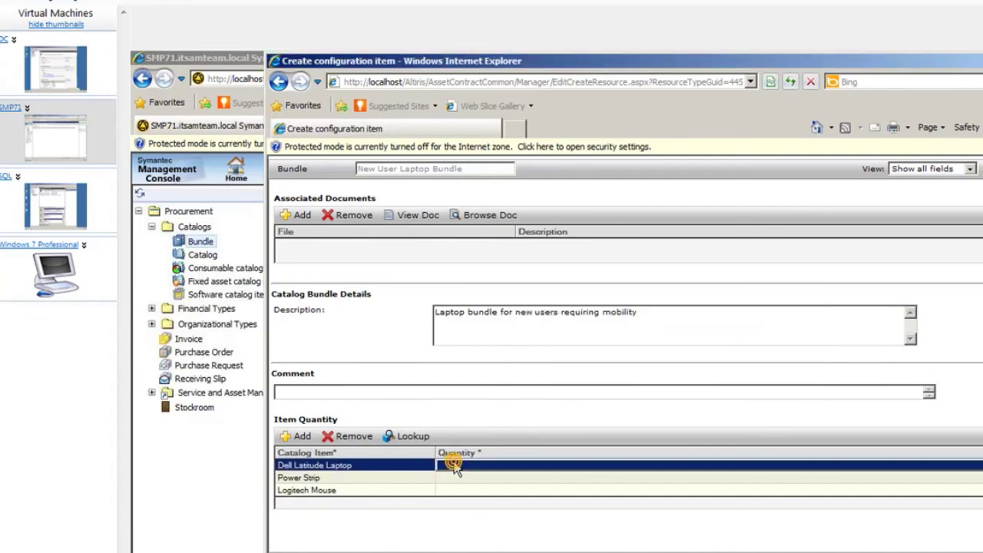
{"action": "left_click", "coordinate": [454, 466]}
{"action": "type", "text": "1"}
{"action": "left_click", "coordinate": [448, 478]}
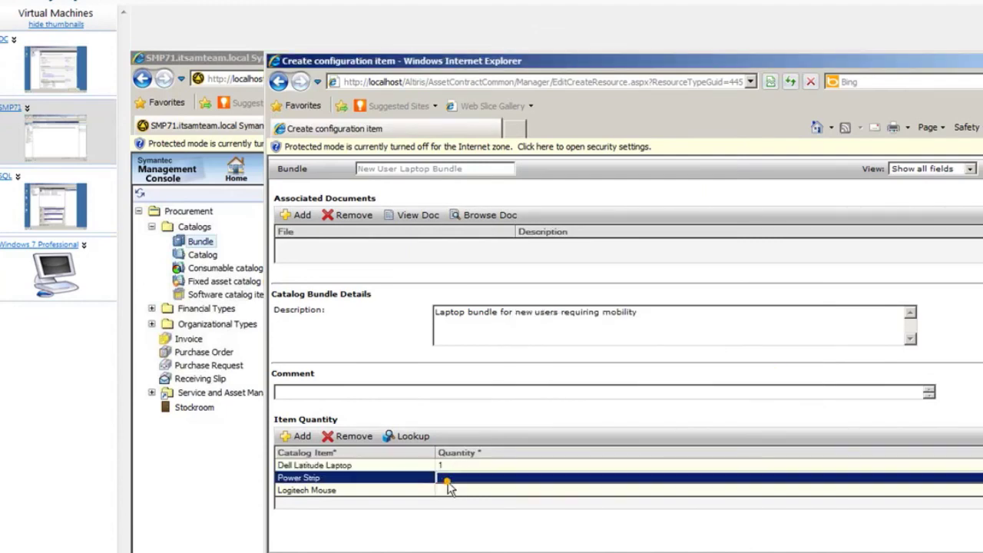
{"action": "type", "text": "1"}
{"action": "left_click", "coordinate": [447, 490]}
{"action": "type", "text": "1"}
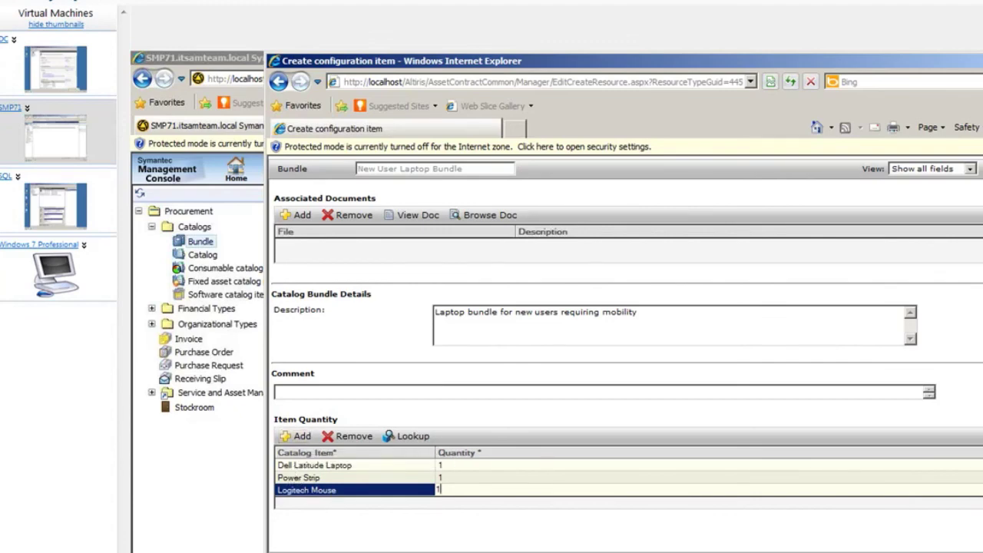
{"action": "key", "text": "Return"}
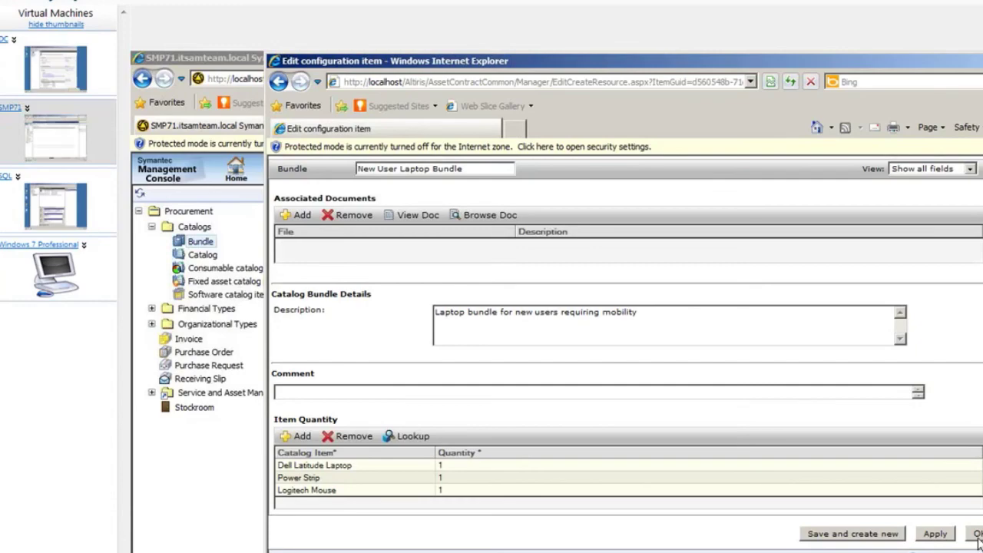
{"action": "left_click", "coordinate": [979, 535]}
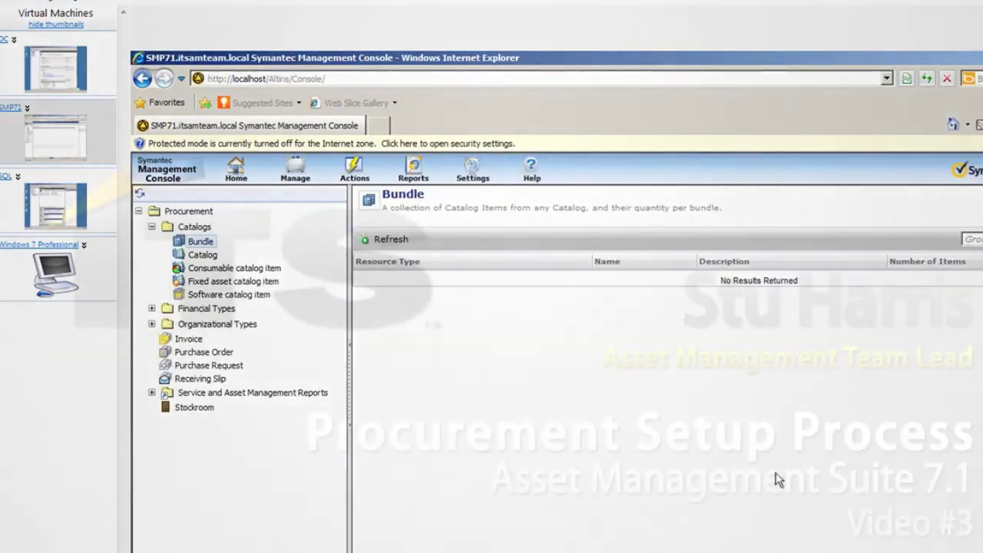